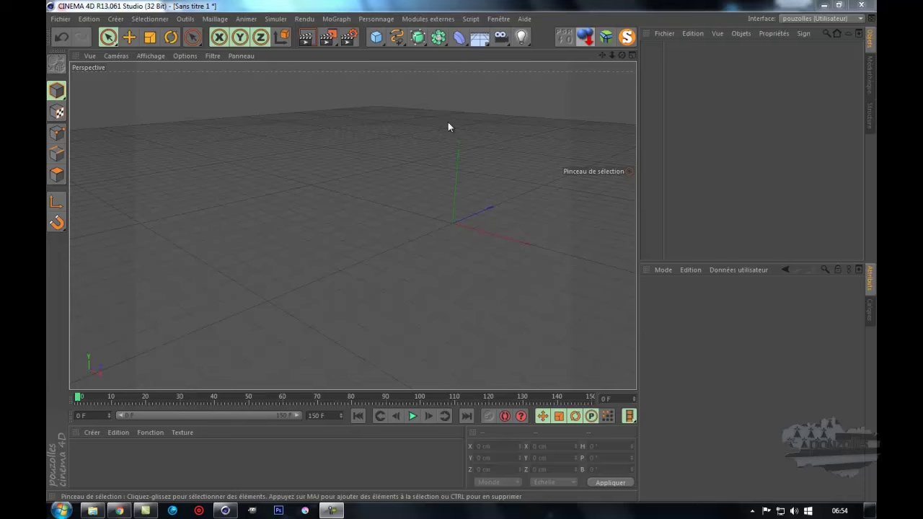
# Step: Add a cylinder oriented along +X with 18 rotation segments
pyautogui.click(377, 37)
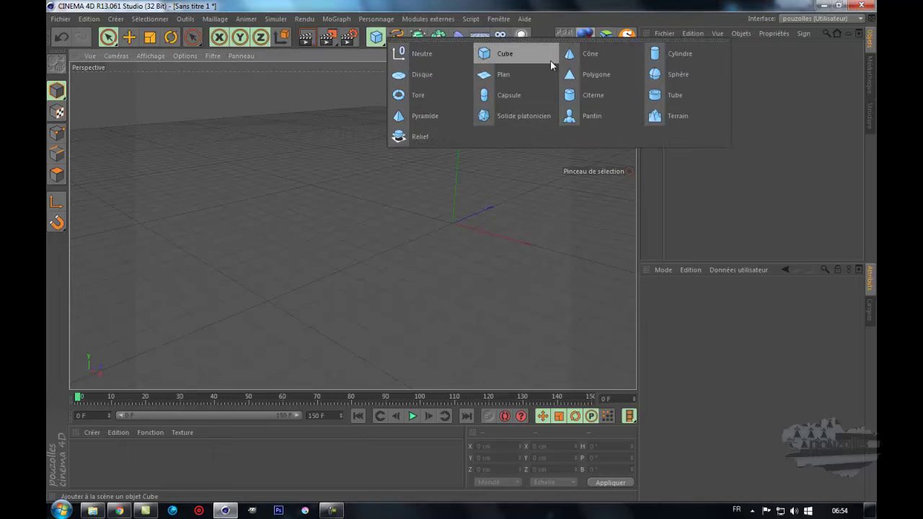
pyautogui.click(674, 52)
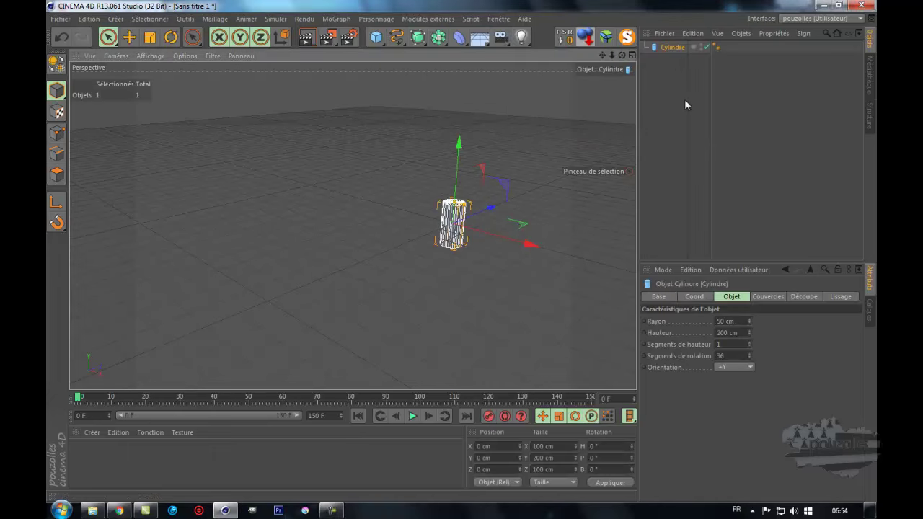
pyautogui.click(725, 368)
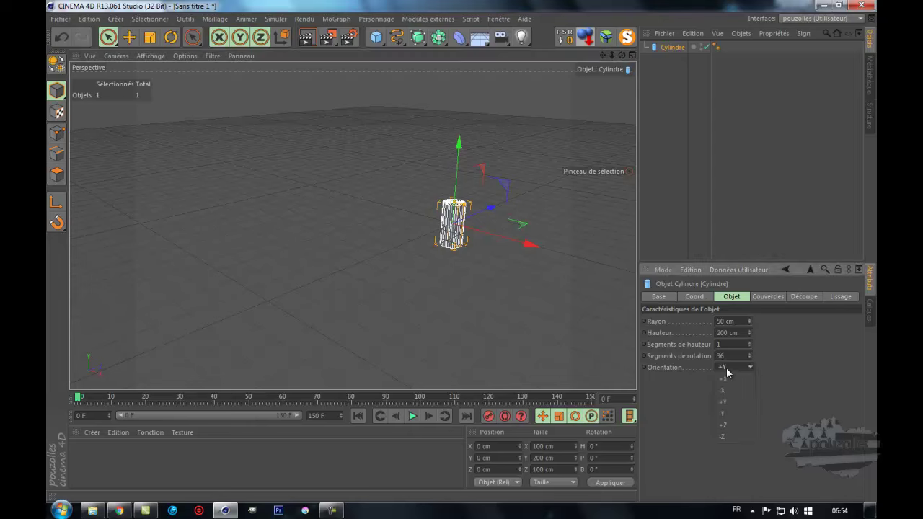
pyautogui.click(731, 378)
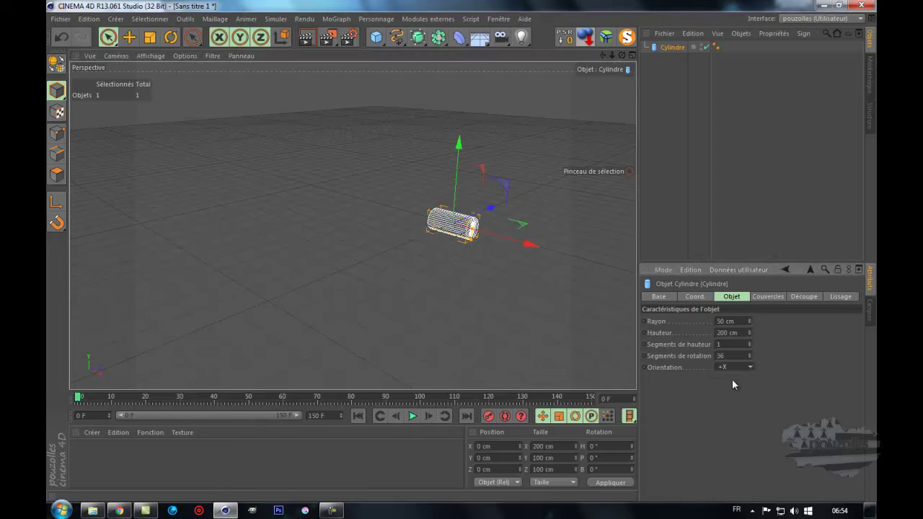
pyautogui.click(720, 355)
pyautogui.write('18')
pyautogui.press('Return')
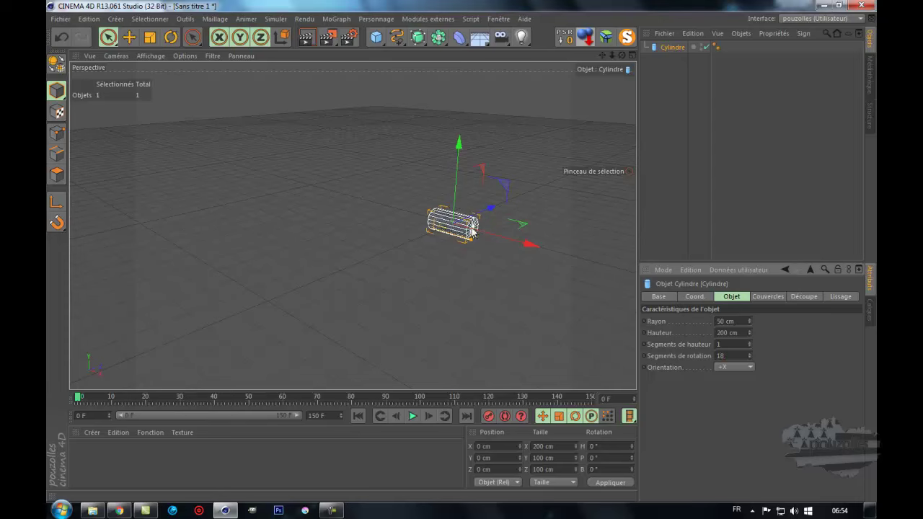
# Step: Stretch the cylinder into a thin bar about 724 cm long with a radius of about 10 cm
pyautogui.scroll(5, 445, 233)
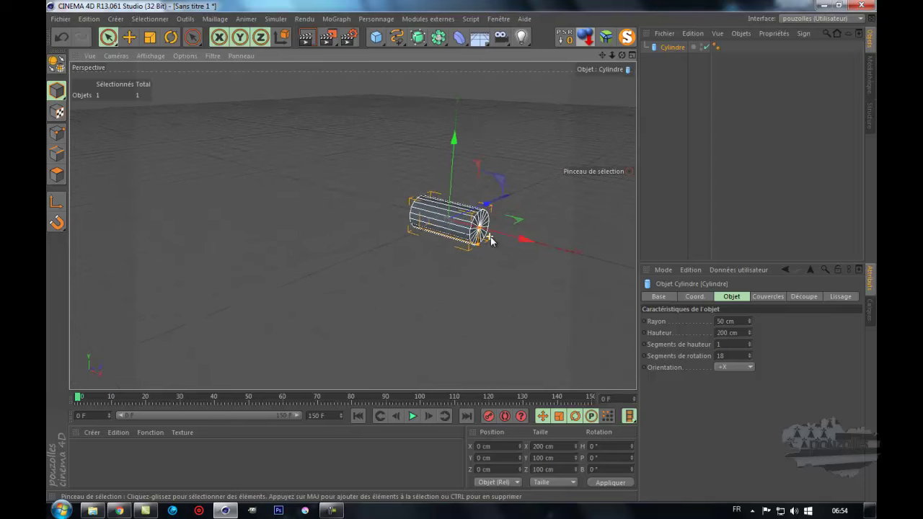
pyautogui.scroll(5, 481, 240)
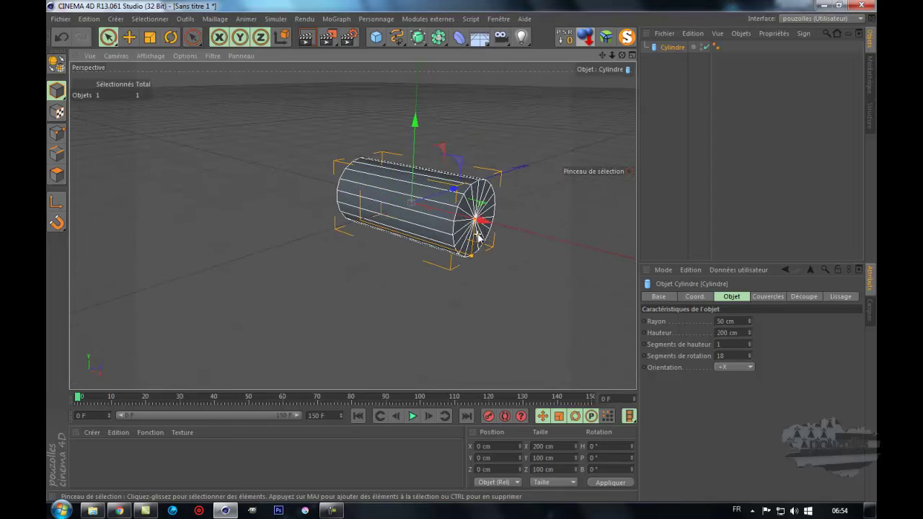
pyautogui.moveTo(481, 226); pyautogui.dragTo(464, 256)
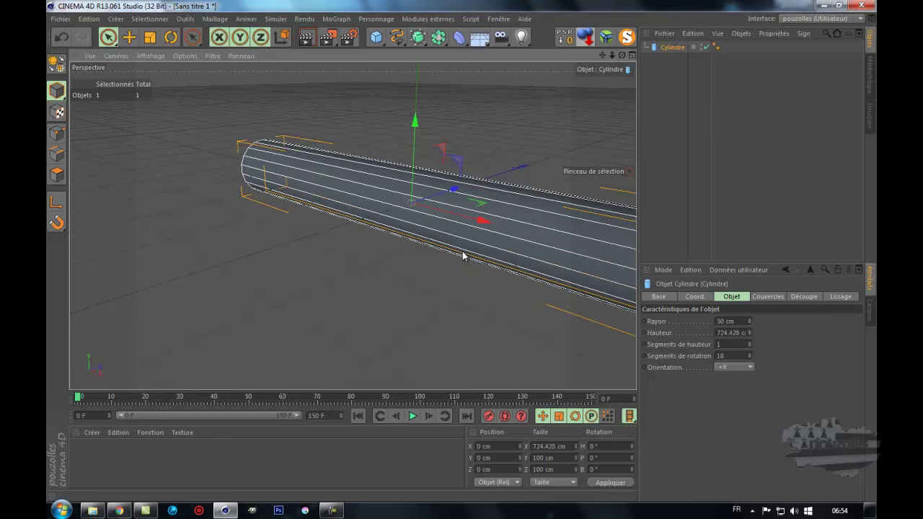
pyautogui.keyDown('alt'); pyautogui.moveTo(436, 251); pyautogui.dragTo(464, 253, button='middle'); pyautogui.keyUp('alt')
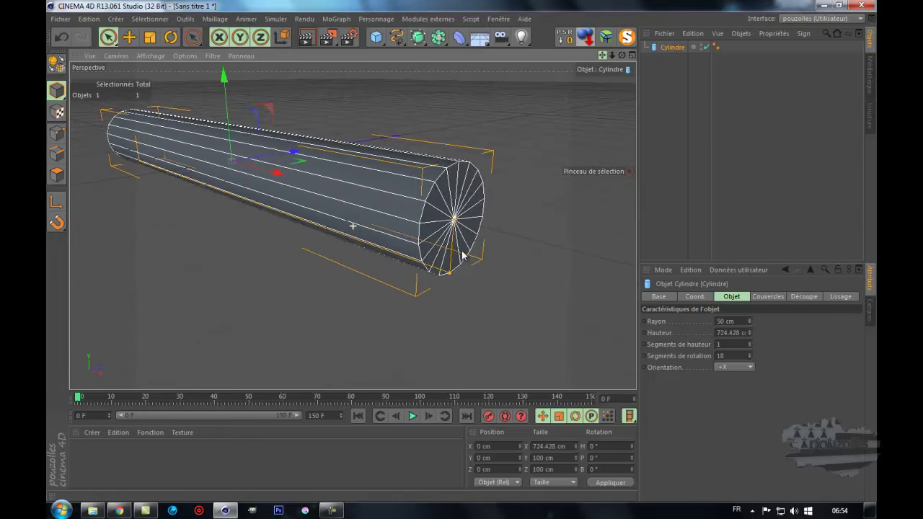
pyautogui.moveTo(450, 272); pyautogui.dragTo(452, 229)
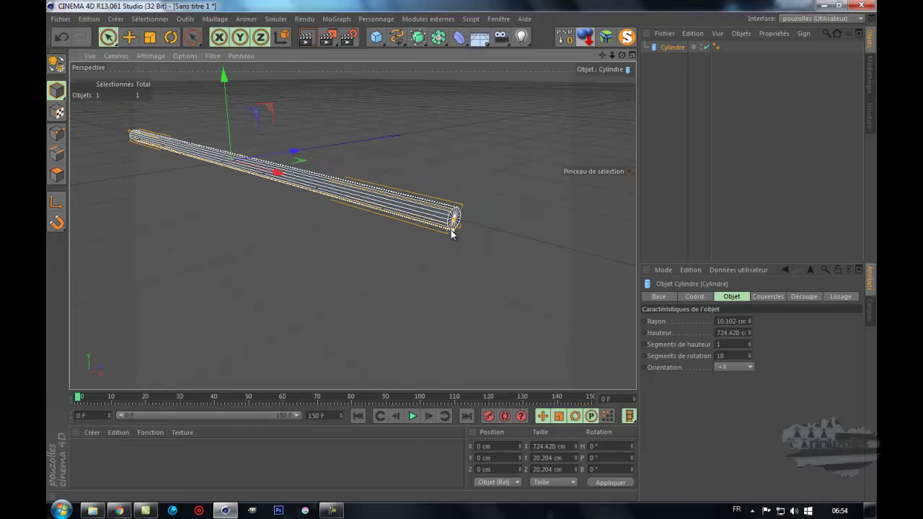
pyautogui.scroll(-5, 451, 245)
pyautogui.scroll(-1, 450, 252)
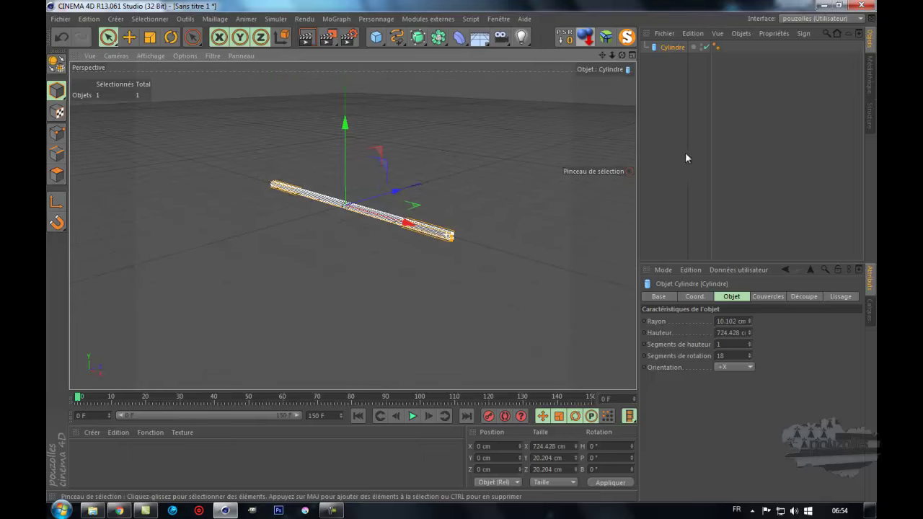
# Step: Duplicate the cylinder and raise the copy to about 482 cm in Y, leaving nothing selected
pyautogui.keyDown('ctrl'); pyautogui.moveTo(671, 46); pyautogui.dragTo(662, 74); pyautogui.keyUp('ctrl')
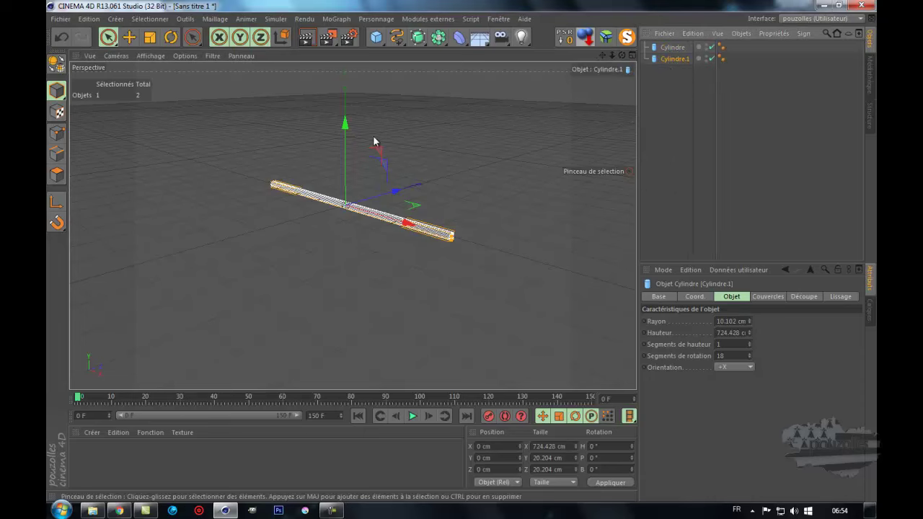
pyautogui.moveTo(347, 130); pyautogui.dragTo(483, 194)
pyautogui.keyDown('alt'); pyautogui.moveTo(464, 257); pyautogui.dragTo(464, 259, button='middle'); pyautogui.keyUp('alt')
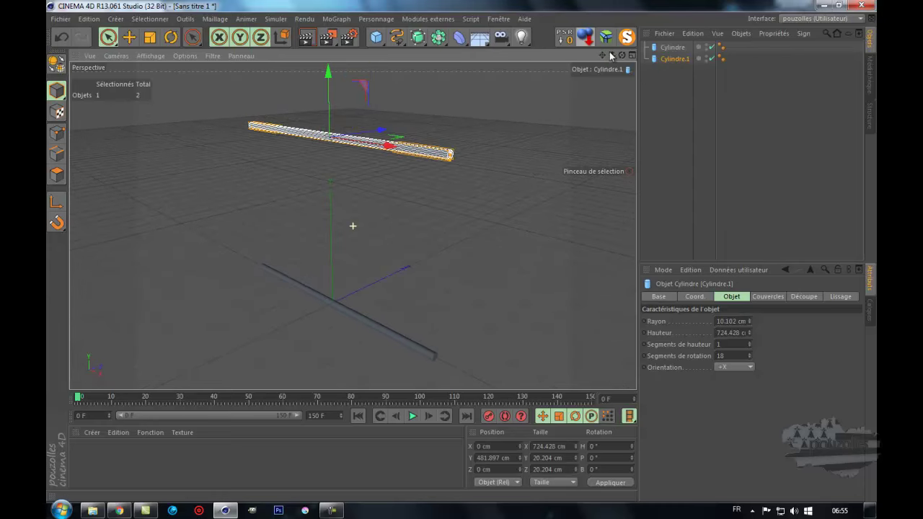
pyautogui.moveTo(622, 56); pyautogui.dragTo(461, 249)
pyautogui.moveTo(676, 48); pyautogui.dragTo(672, 73)
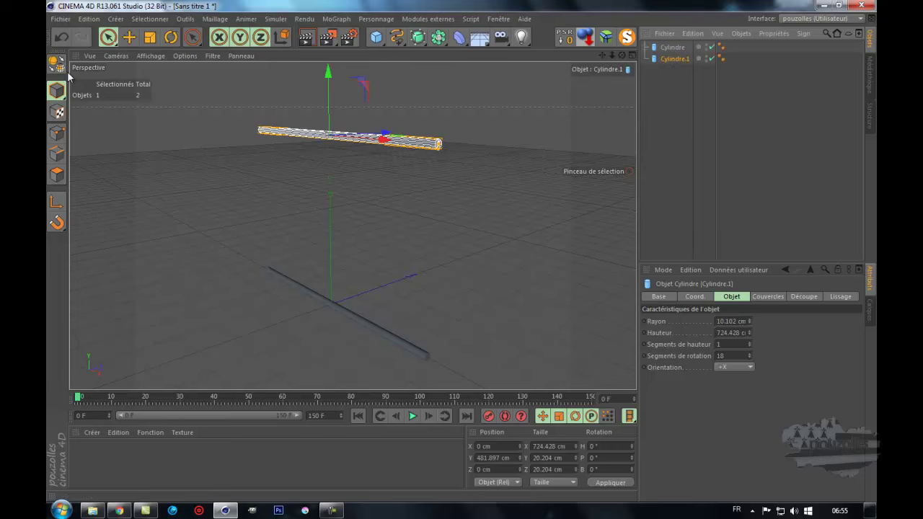
pyautogui.click(679, 74)
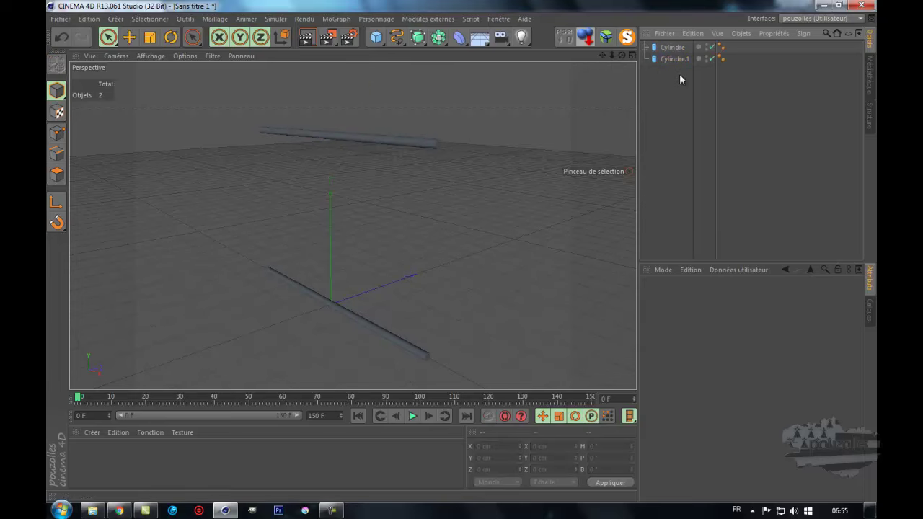
# Step: Add a plane and orient it along +Z so that it stands upright, parallel to the cylinders
pyautogui.click(375, 37)
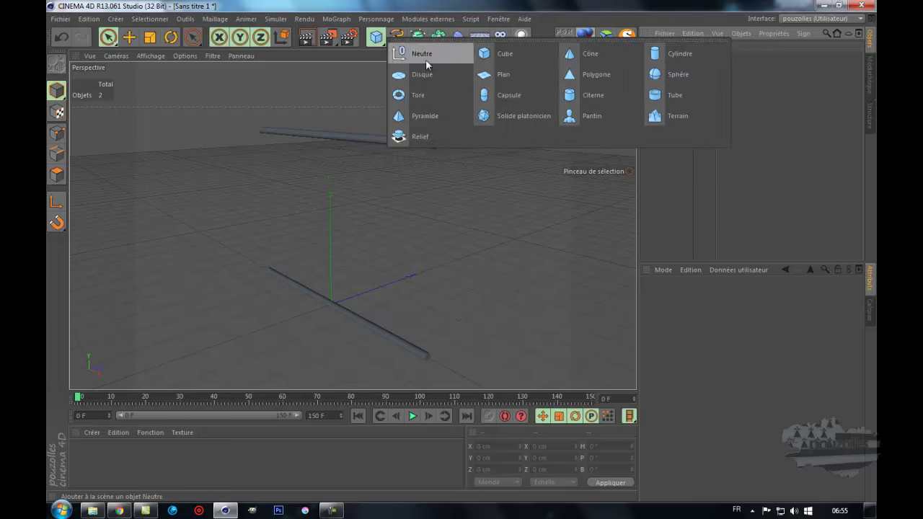
pyautogui.click(505, 74)
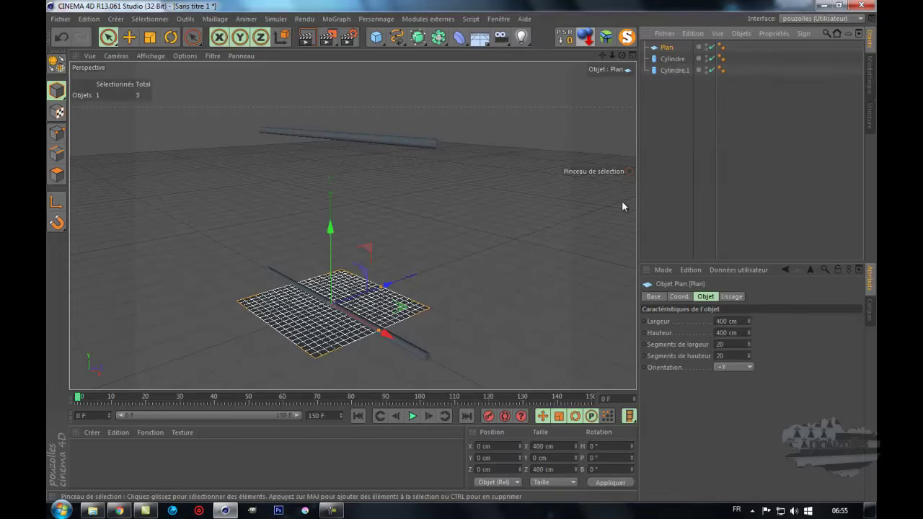
pyautogui.click(731, 366)
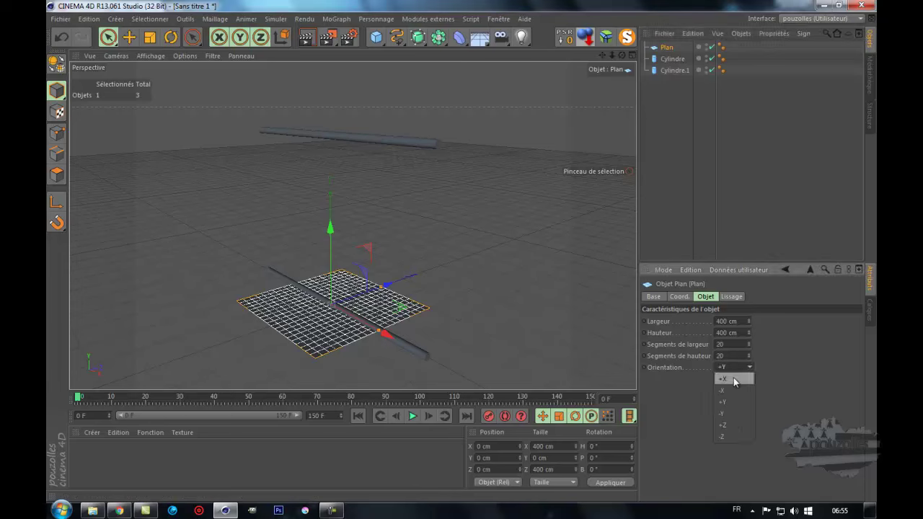
pyautogui.click(734, 378)
pyautogui.click(736, 367)
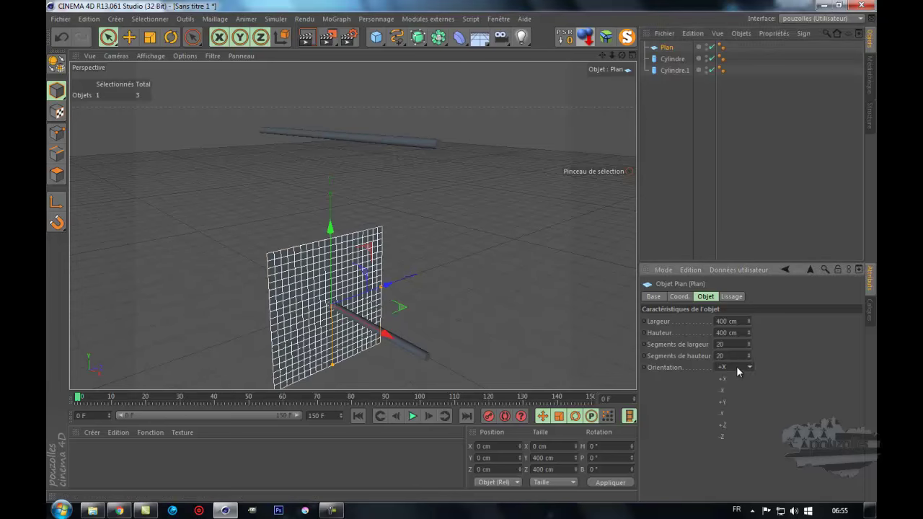
pyautogui.click(735, 425)
# Step: Place the plane between the two cylinders at about 240 cm in Y and resize it to about 643 by 434 cm
pyautogui.moveTo(329, 226); pyautogui.dragTo(329, 117)
pyautogui.middleClick(287, 252)
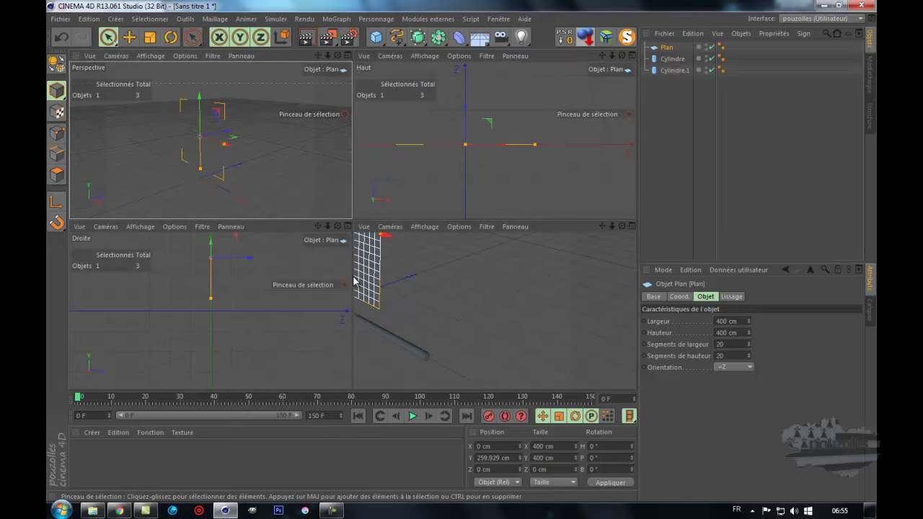
pyautogui.middleClick(421, 299)
pyautogui.scroll(-3, 422, 299)
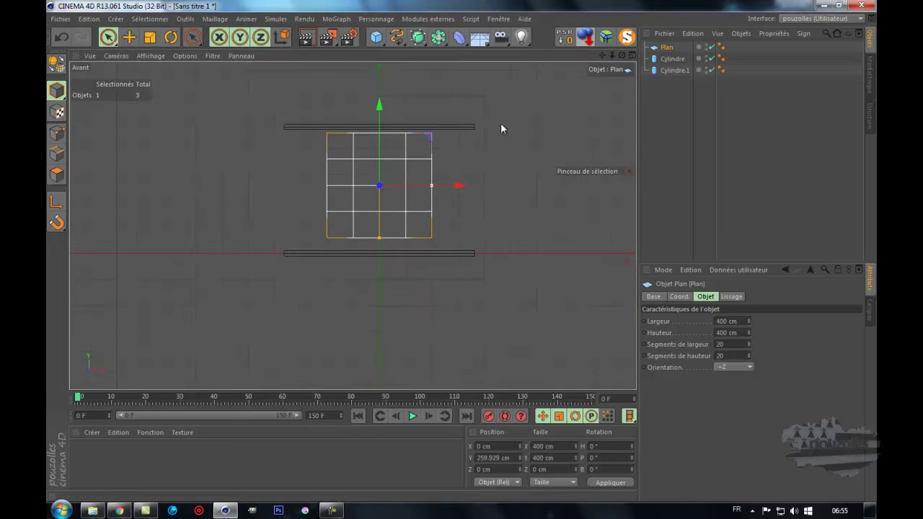
pyautogui.moveTo(601, 56); pyautogui.dragTo(602, 81)
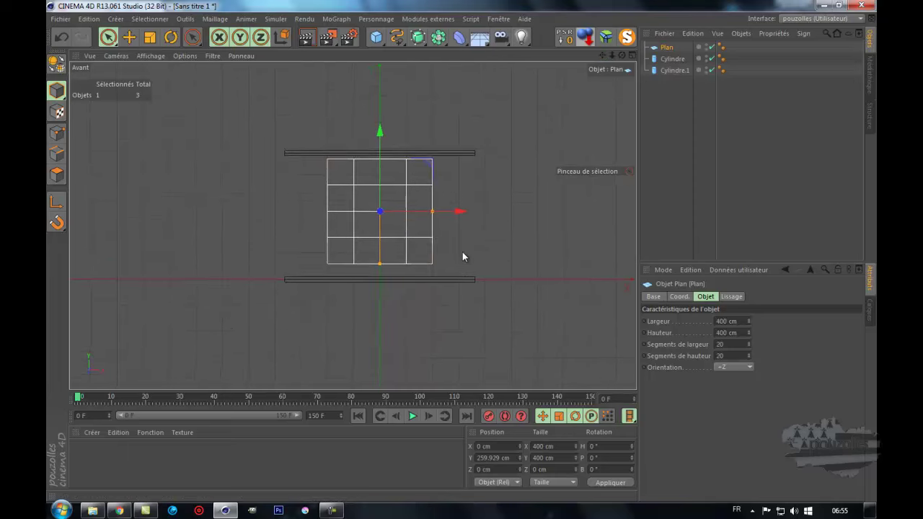
pyautogui.moveTo(378, 267); pyautogui.dragTo(378, 268)
pyautogui.moveTo(379, 134); pyautogui.dragTo(380, 142)
pyautogui.moveTo(432, 216); pyautogui.dragTo(465, 220)
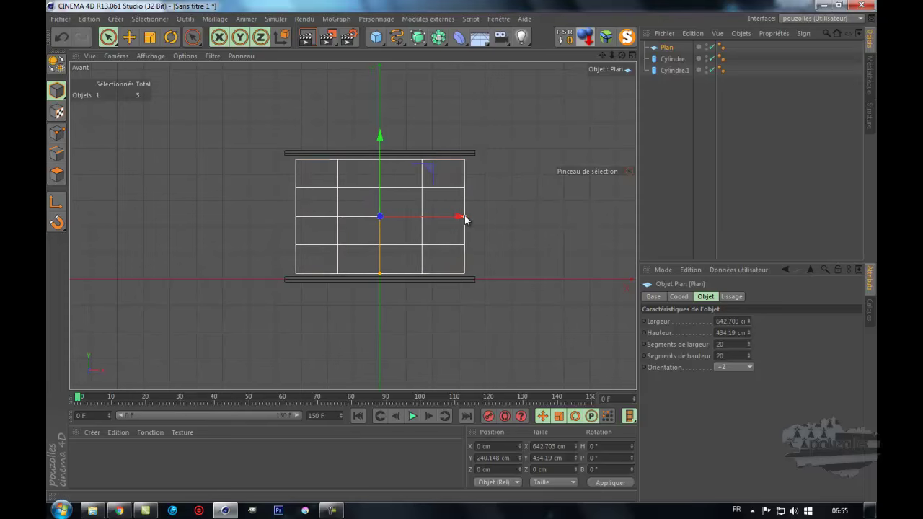
# Step: Increase the plane's height to about 451 cm so its edges come closer to both cylinders
pyautogui.middleClick(268, 161)
pyautogui.middleClick(269, 160)
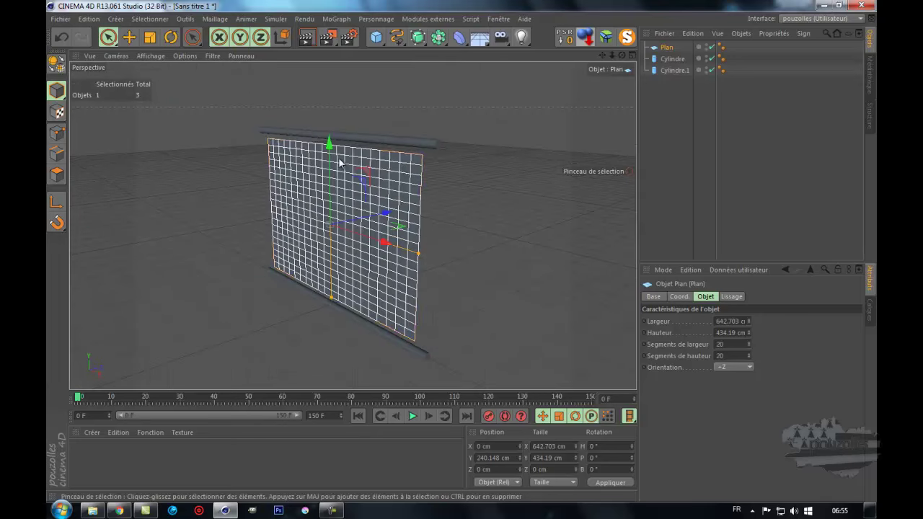
pyautogui.moveTo(622, 55); pyautogui.dragTo(461, 253)
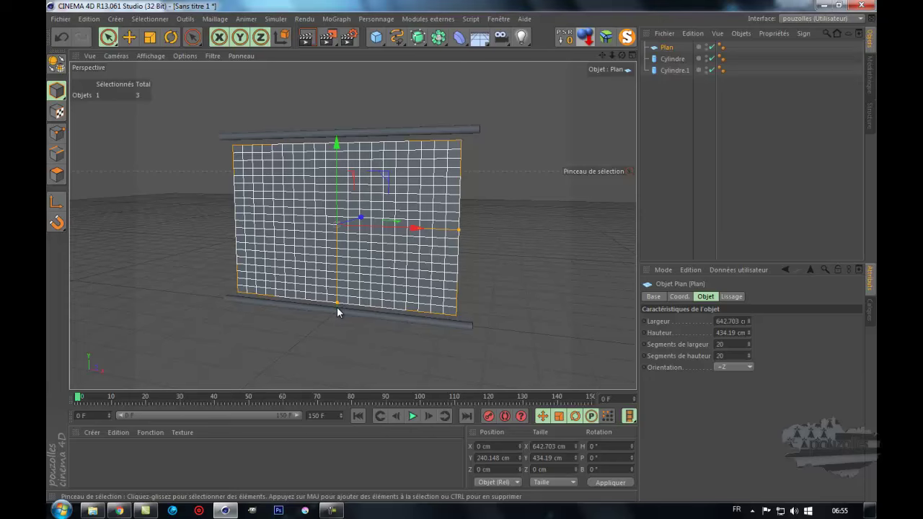
pyautogui.moveTo(336, 306); pyautogui.dragTo(338, 310)
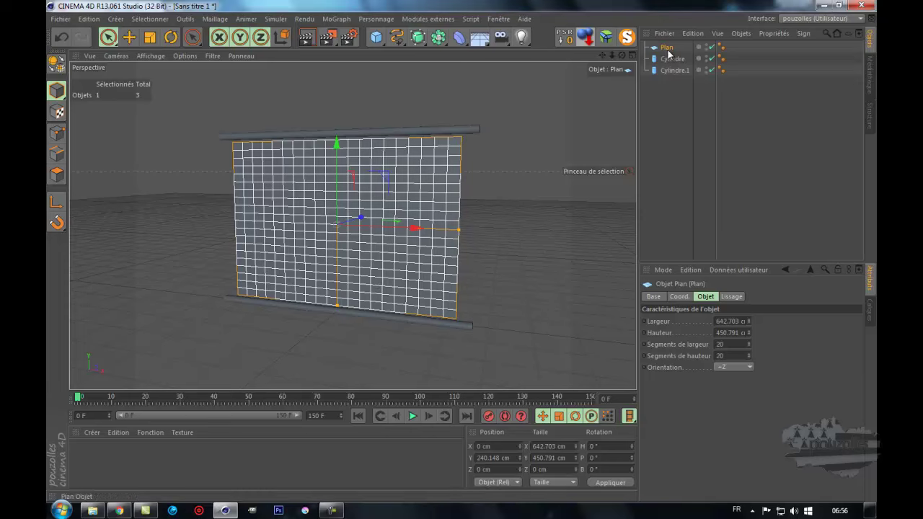
# Step: Convert the plane to an editable polygon object and give it a Tissu simulation property
pyautogui.click(59, 64)
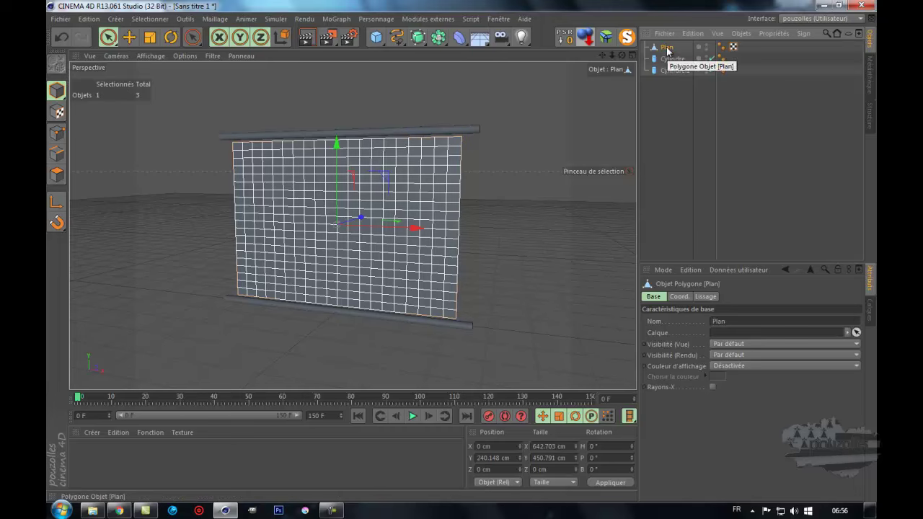
pyautogui.rightClick(668, 50)
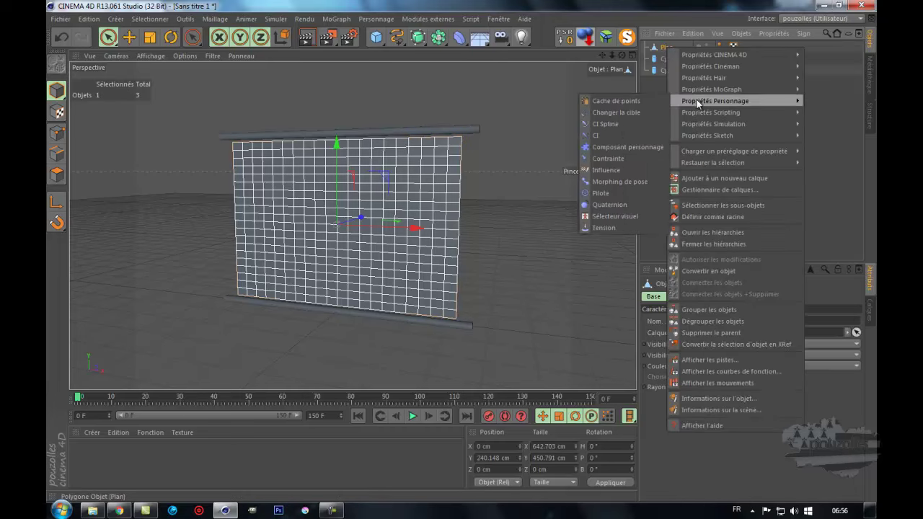
pyautogui.moveTo(703, 126)
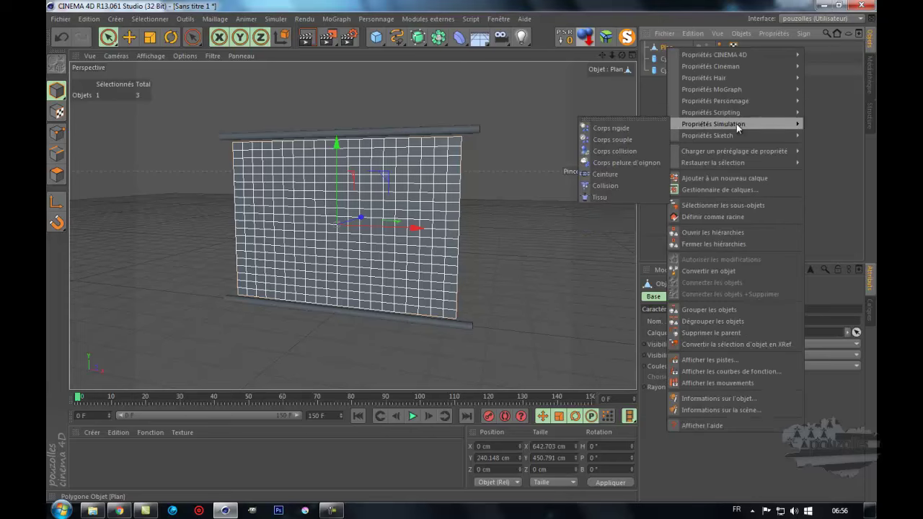
pyautogui.click(604, 196)
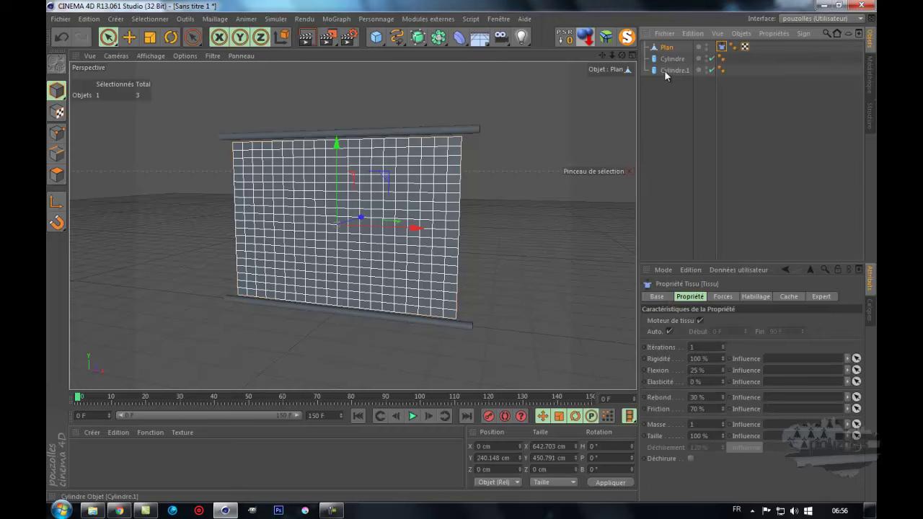
pyautogui.rightClick(665, 50)
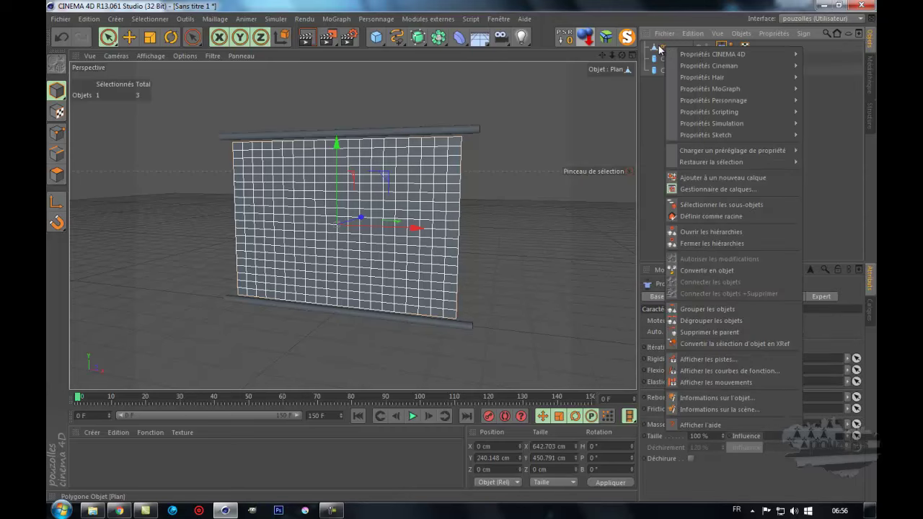
pyautogui.moveTo(703, 76)
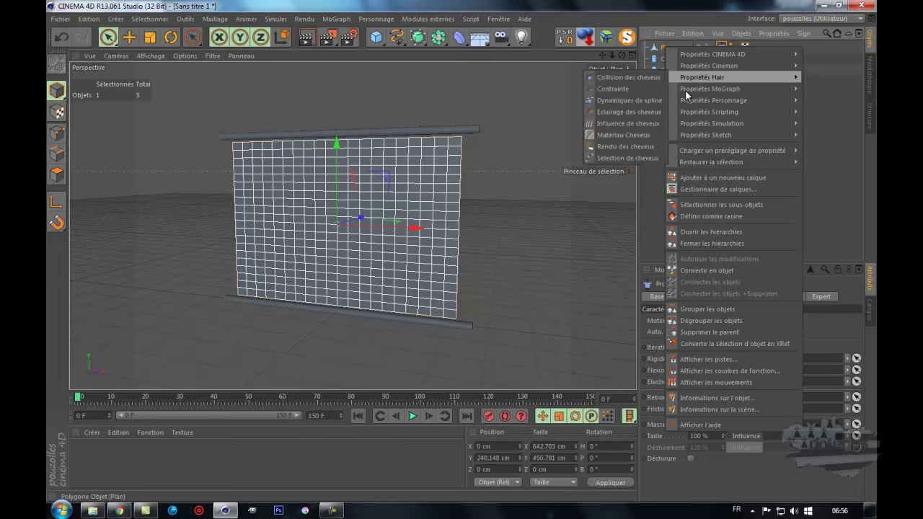
pyautogui.click(656, 102)
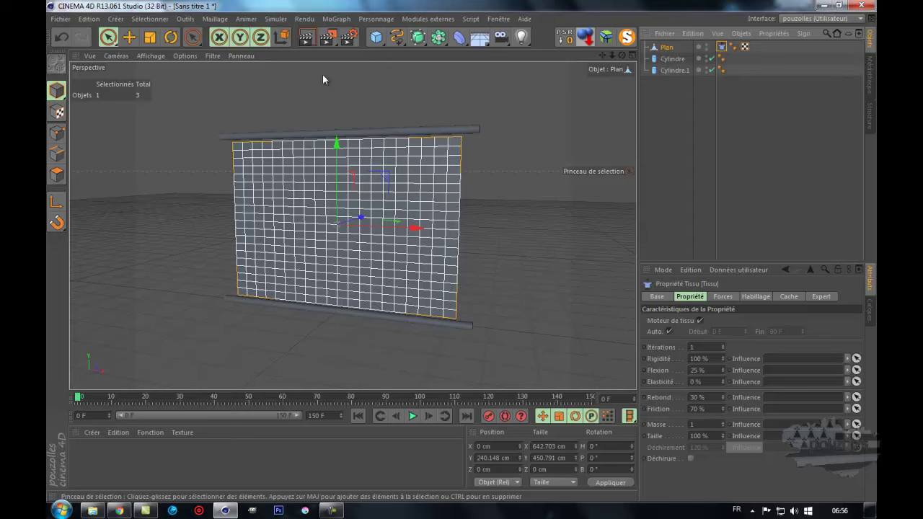
# Step: Select the whole top row of the plane's points with a rectangle selection in point mode
pyautogui.click(58, 133)
pyautogui.moveTo(108, 37); pyautogui.dragTo(147, 75)
pyautogui.click(148, 72)
pyautogui.moveTo(621, 56); pyautogui.dragTo(459, 253)
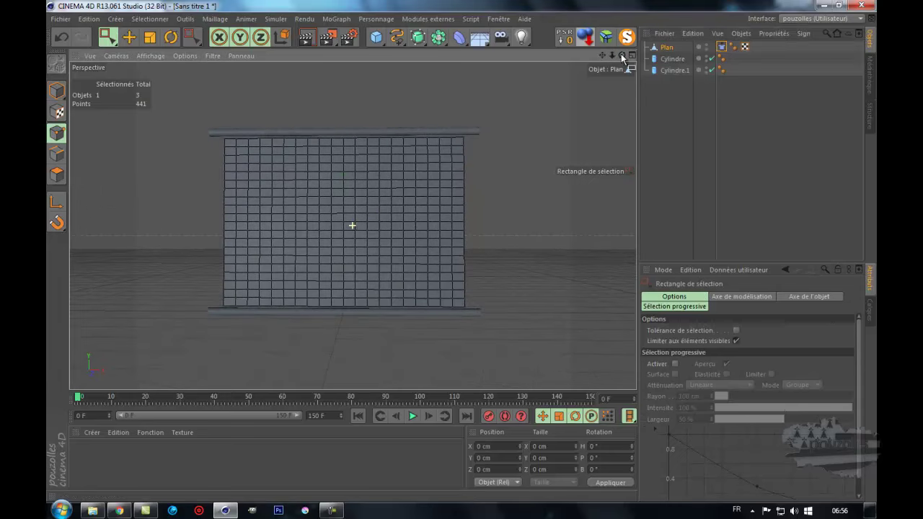
pyautogui.moveTo(196, 108); pyautogui.dragTo(523, 140)
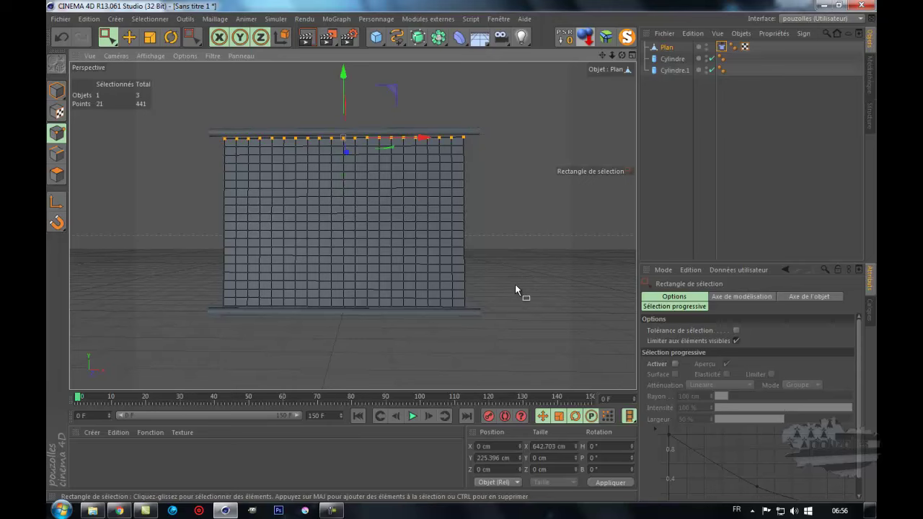
# Step: Add the whole bottom row of the plane's points to the selection and define both rows as fixed points in the Tissu property
pyautogui.keyDown('shift'); pyautogui.moveTo(502, 315); pyautogui.dragTo(189, 333); pyautogui.keyUp('shift')
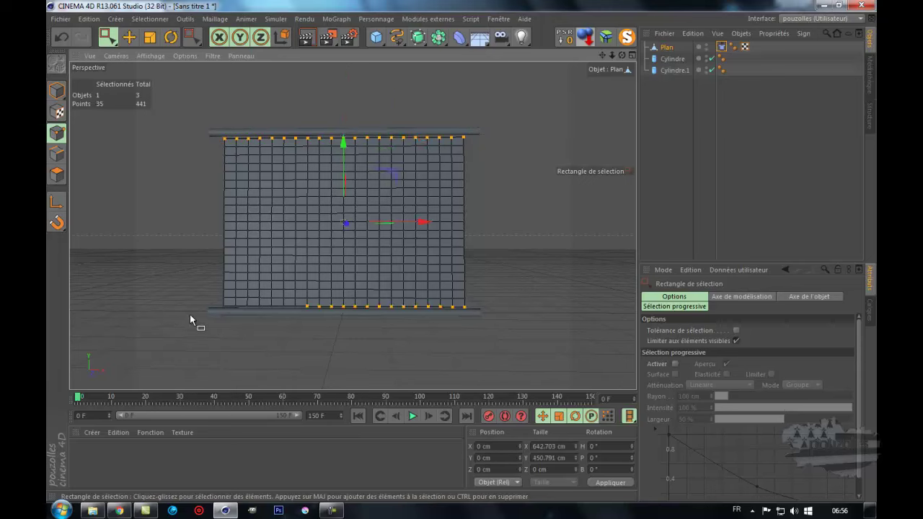
pyautogui.keyDown('shift'); pyautogui.moveTo(207, 302); pyautogui.dragTo(361, 330); pyautogui.keyUp('shift')
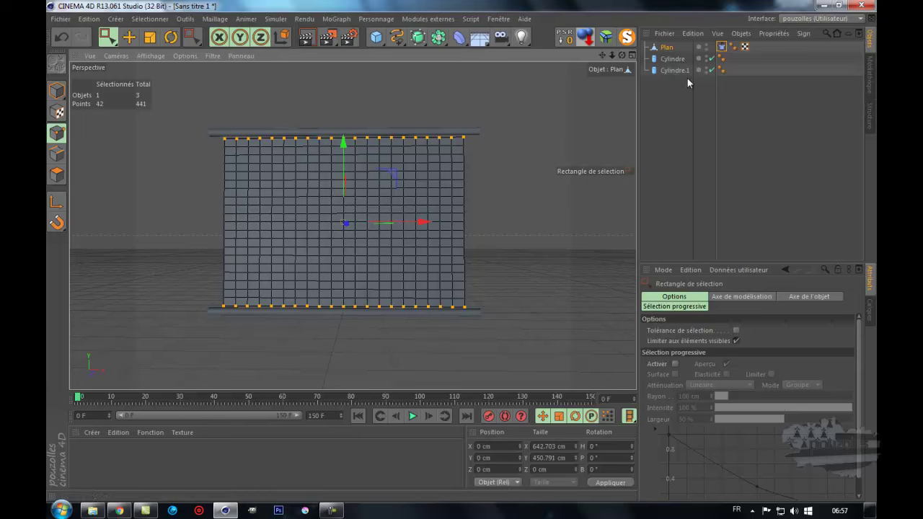
pyautogui.click(722, 48)
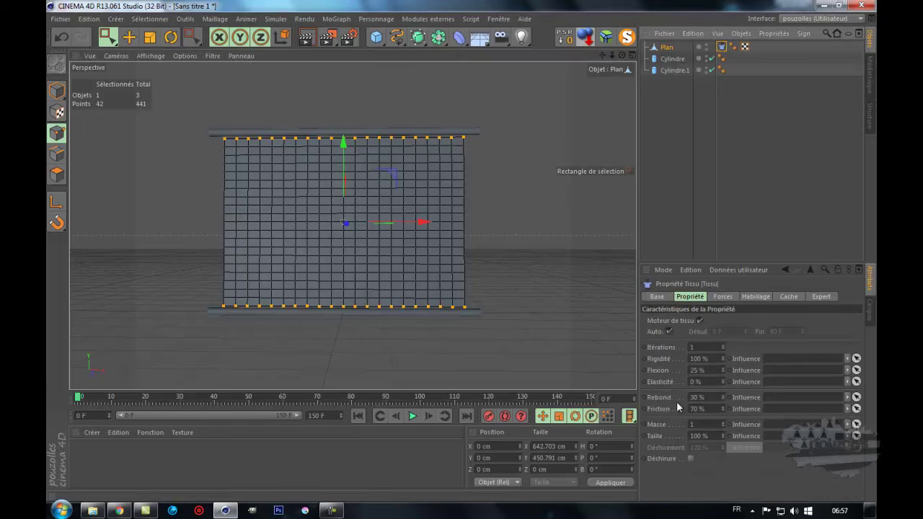
pyautogui.click(754, 300)
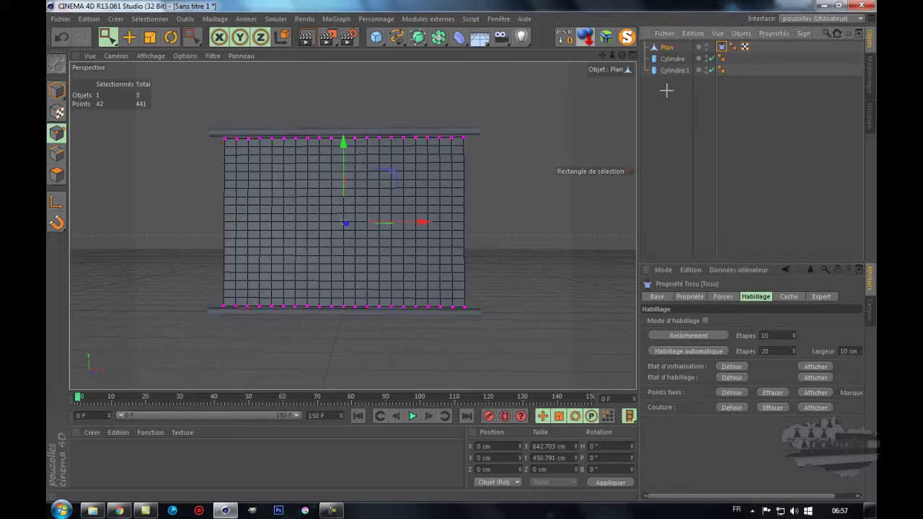
# Step: Try moving both cylinders together along the X axis, and undo the move
pyautogui.click(672, 59)
pyautogui.keyDown('shift'); pyautogui.click(672, 70); pyautogui.keyUp('shift')
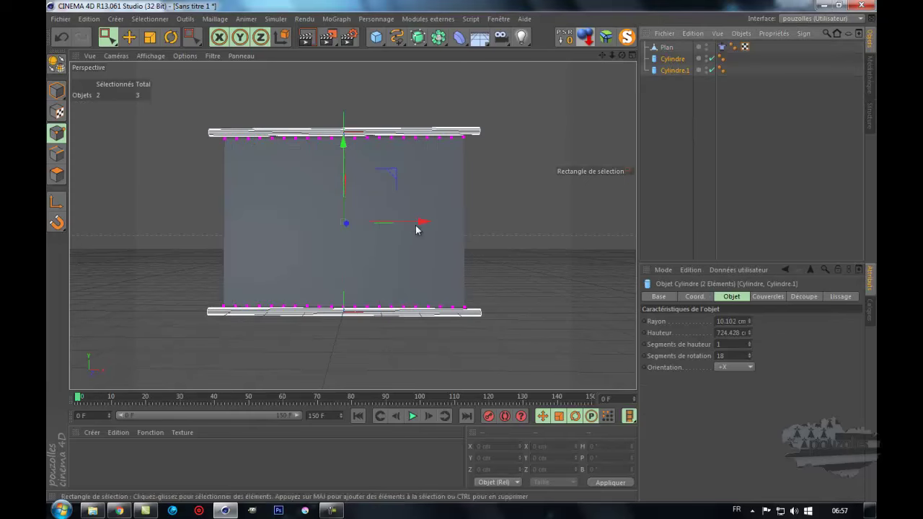
pyautogui.moveTo(420, 223); pyautogui.dragTo(552, 228)
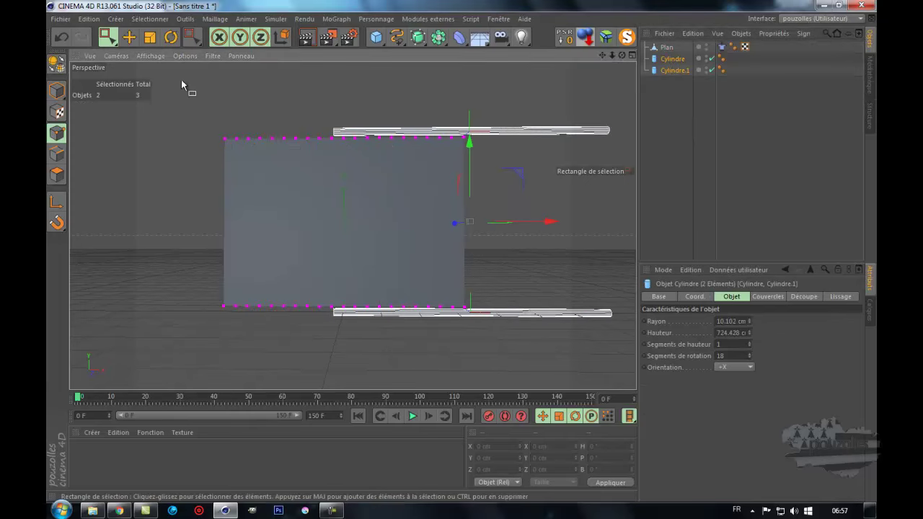
pyautogui.click(61, 38)
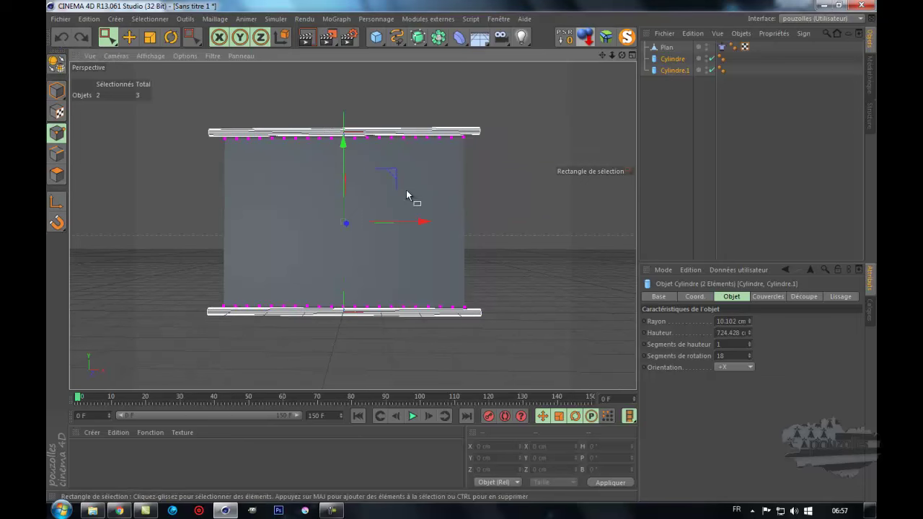
# Step: Play the cloth simulation from an oblique view with nothing selected, stop it and return to frame 0
pyautogui.click(667, 48)
pyautogui.keyDown('alt'); pyautogui.moveTo(449, 252); pyautogui.dragTo(464, 257); pyautogui.keyUp('alt')
pyautogui.click(679, 173)
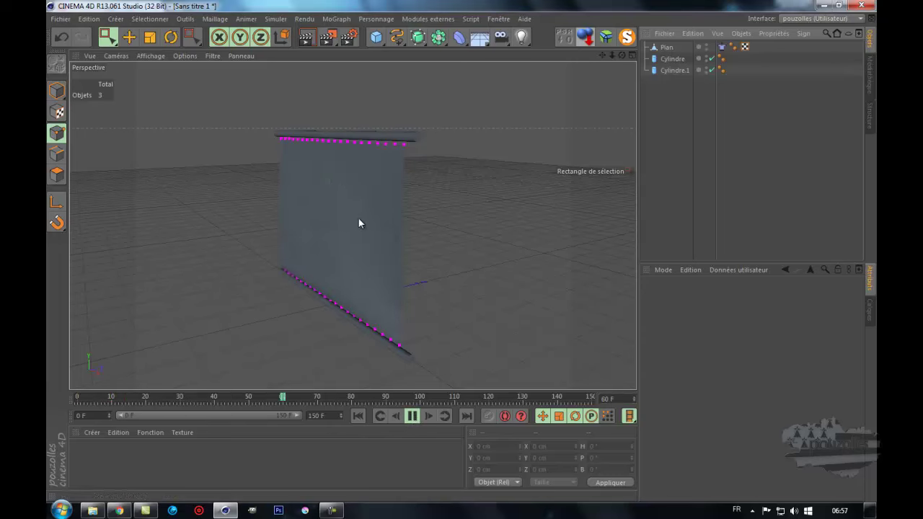
pyautogui.click(413, 416)
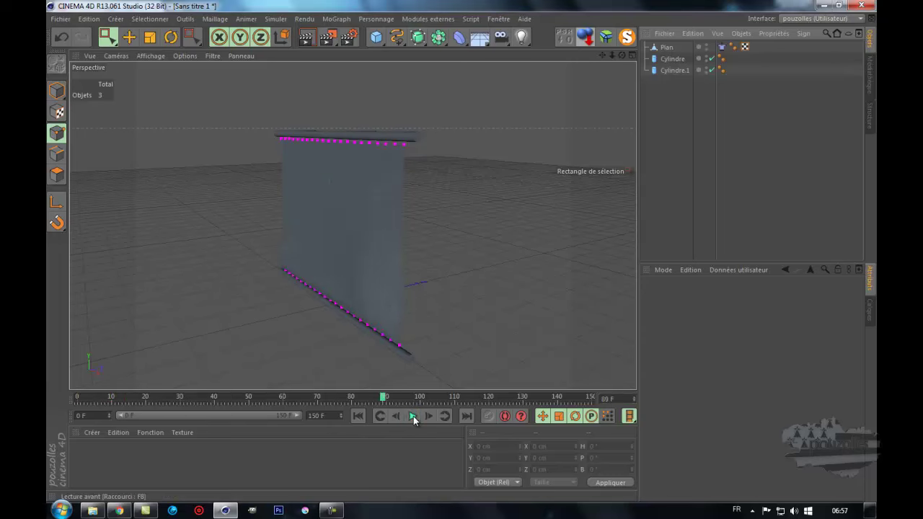
pyautogui.click(358, 416)
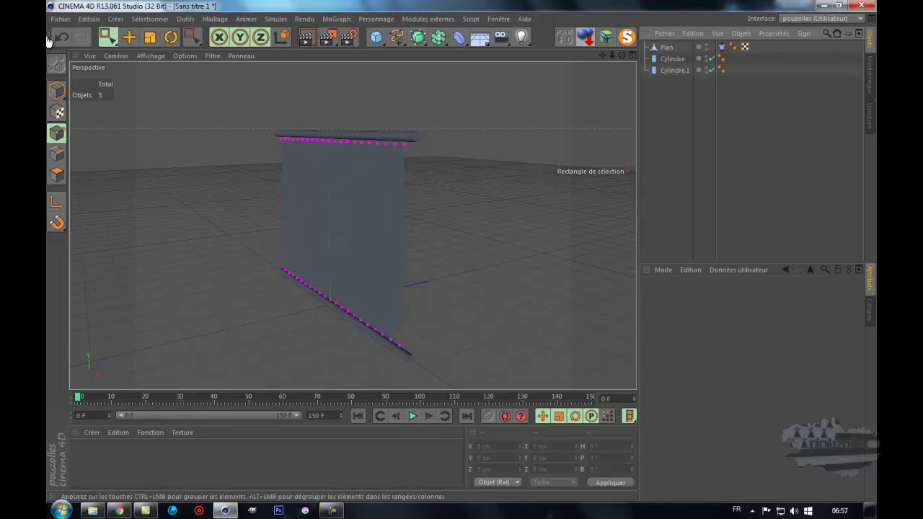
# Step: Switch from point mode to model mode with the Move tool active and add a Ventilation particle object to the scene
pyautogui.click(129, 37)
pyautogui.click(56, 90)
pyautogui.moveTo(622, 58); pyautogui.dragTo(462, 256)
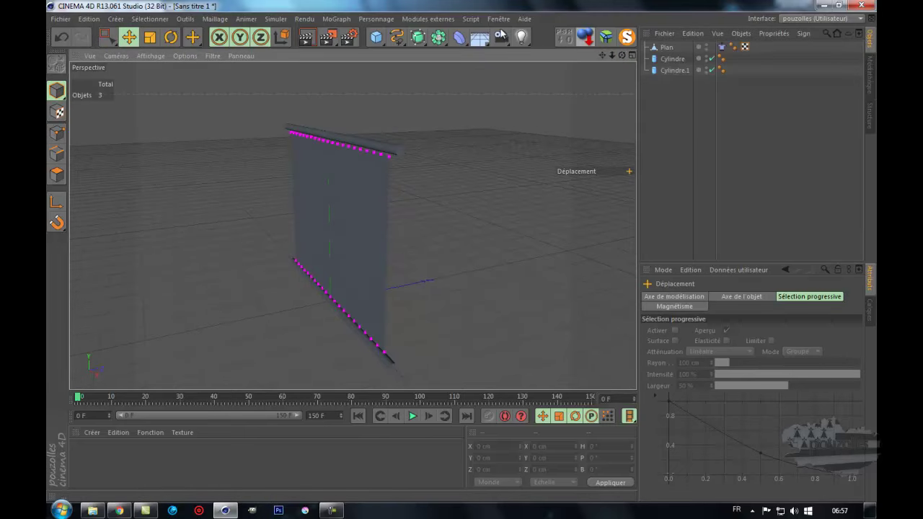
pyautogui.click(277, 19)
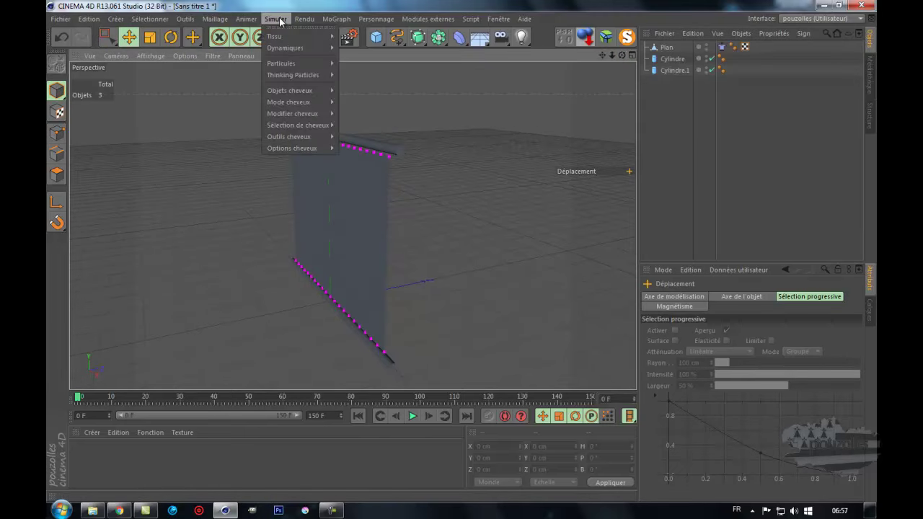
pyautogui.moveTo(288, 52)
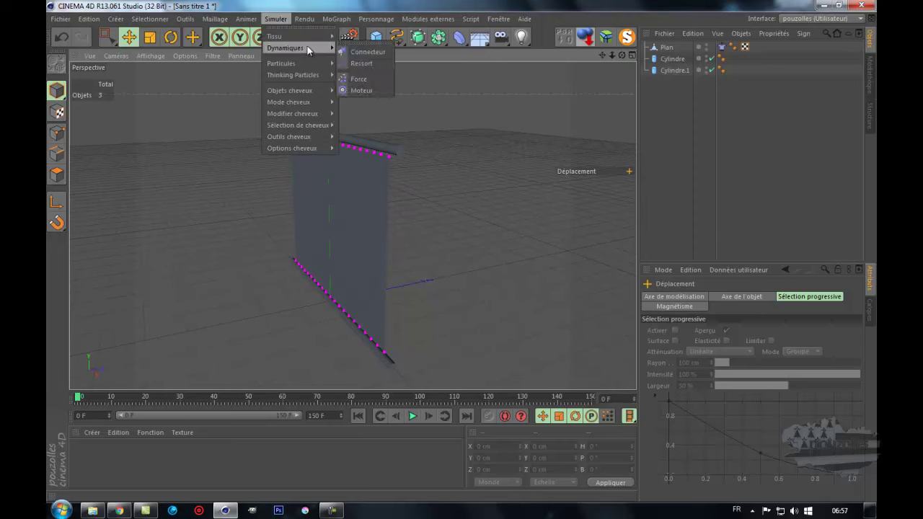
pyautogui.moveTo(303, 77)
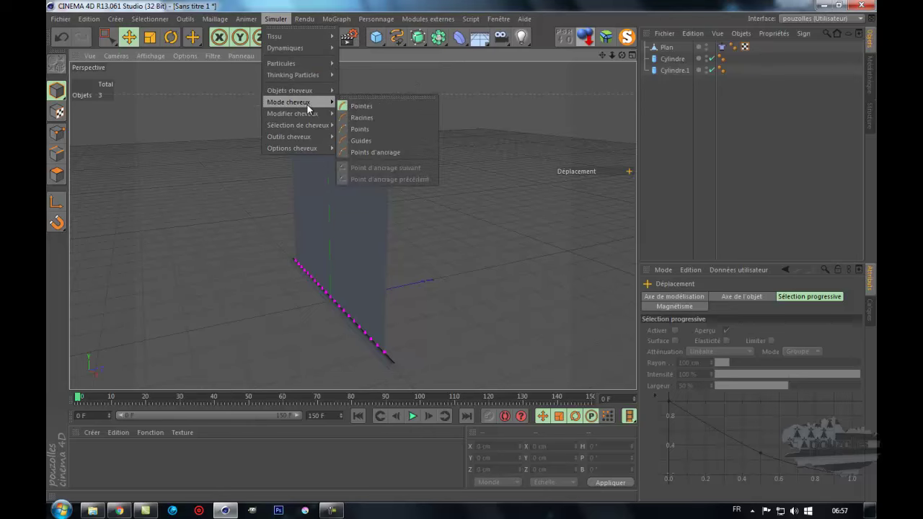
pyautogui.moveTo(307, 113)
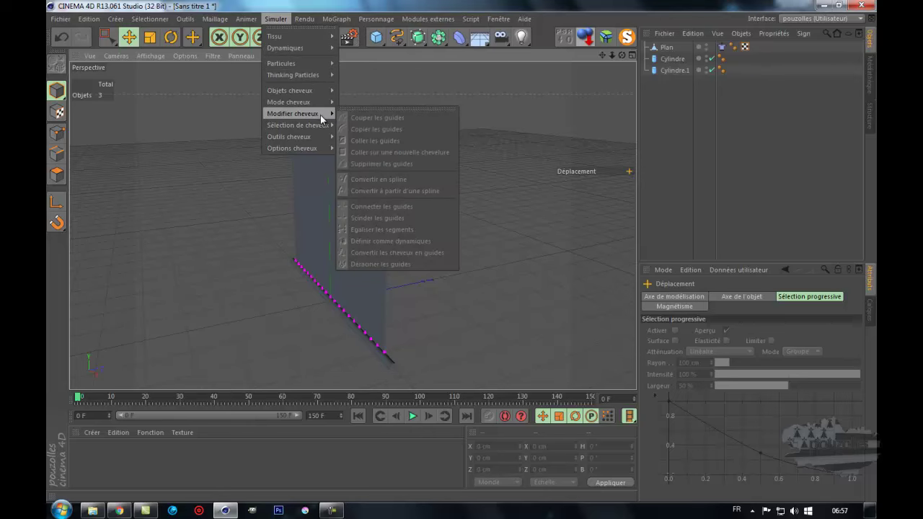
pyautogui.moveTo(322, 127)
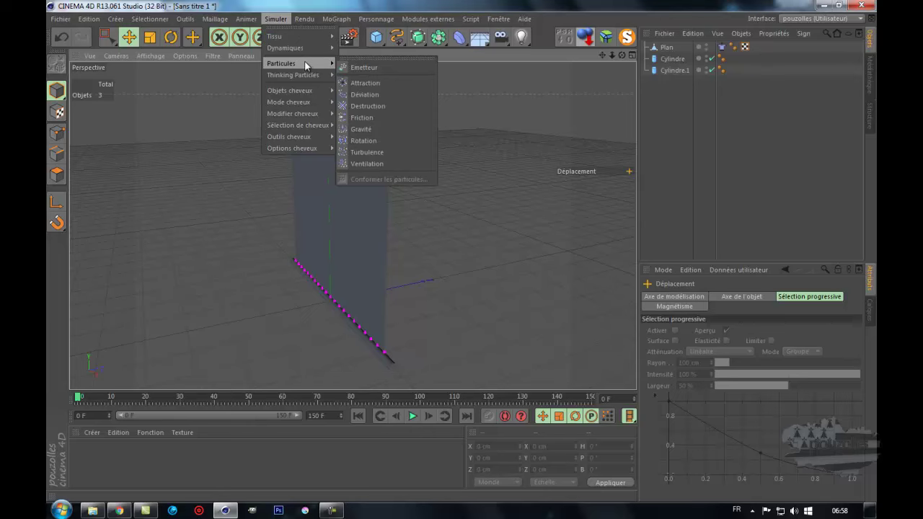
pyautogui.click(385, 164)
# Step: Move the Ventilation object to about 186 cm in Y and 510 cm in Z, and rotate its heading to -180°
pyautogui.moveTo(392, 289); pyautogui.dragTo(522, 241)
pyautogui.moveTo(477, 214); pyautogui.dragTo(472, 148)
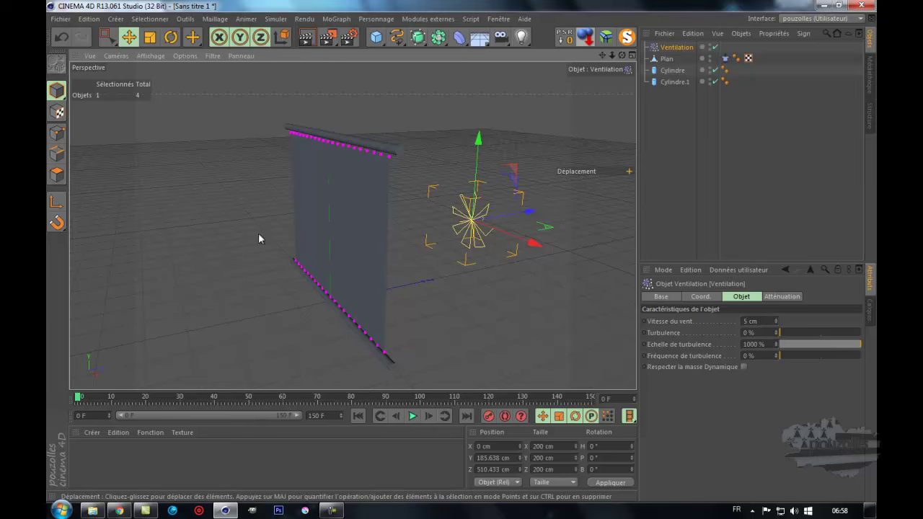
pyautogui.click(171, 37)
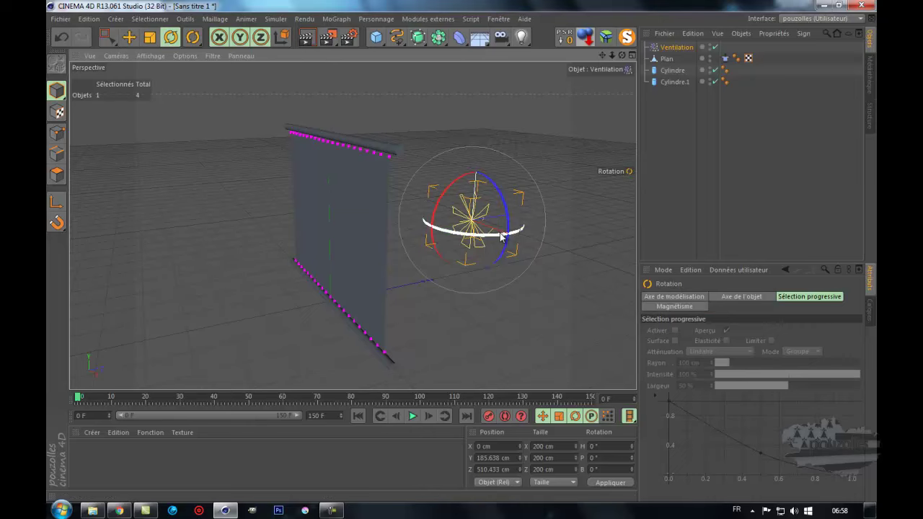
pyautogui.moveTo(501, 238); pyautogui.dragTo(348, 149)
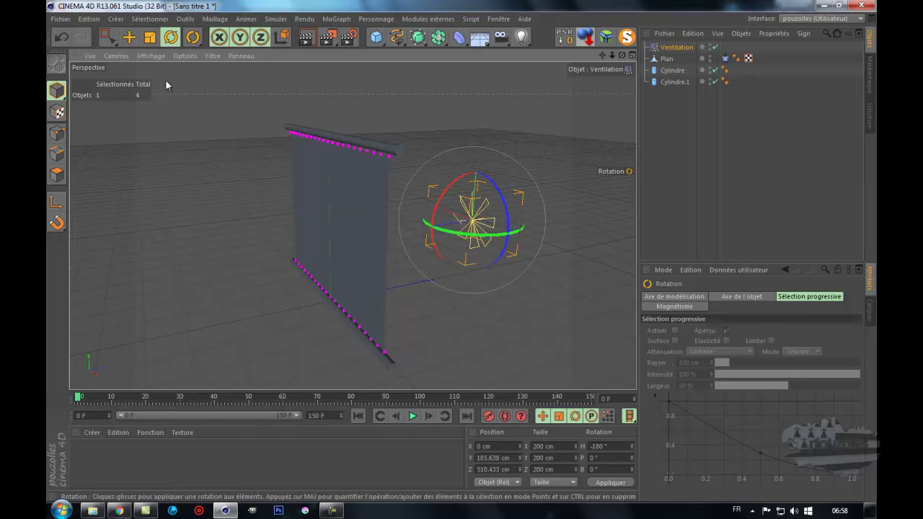
pyautogui.click(129, 37)
# Step: Play the simulation with the wind object in place and inspect the Ventilation object's wind speed
pyautogui.click(410, 416)
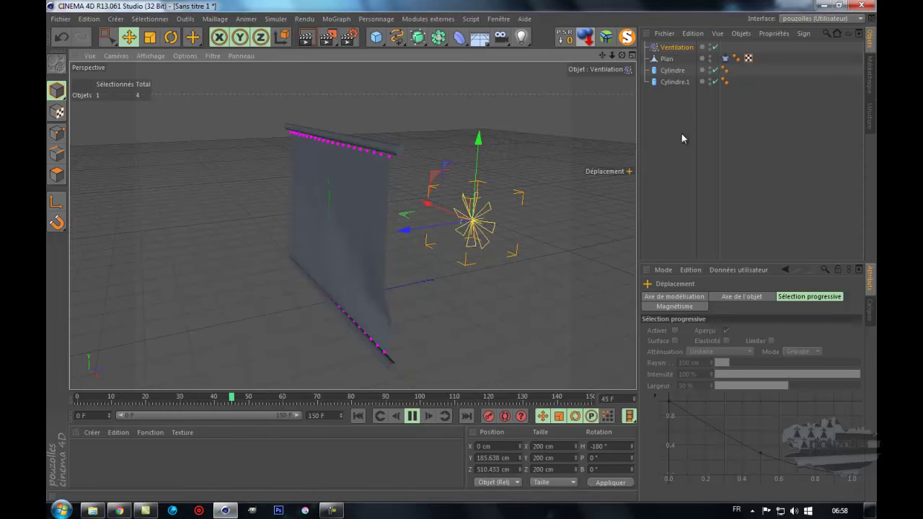
pyautogui.click(676, 47)
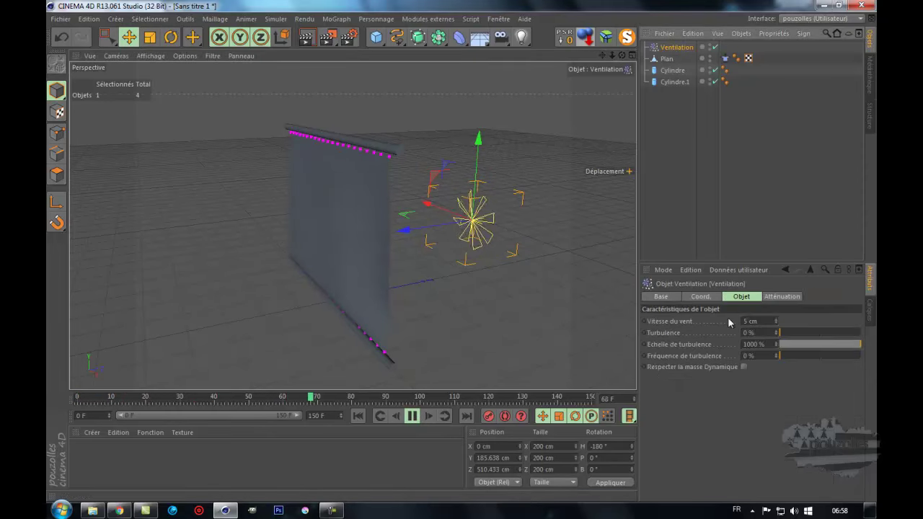
pyautogui.click(746, 321)
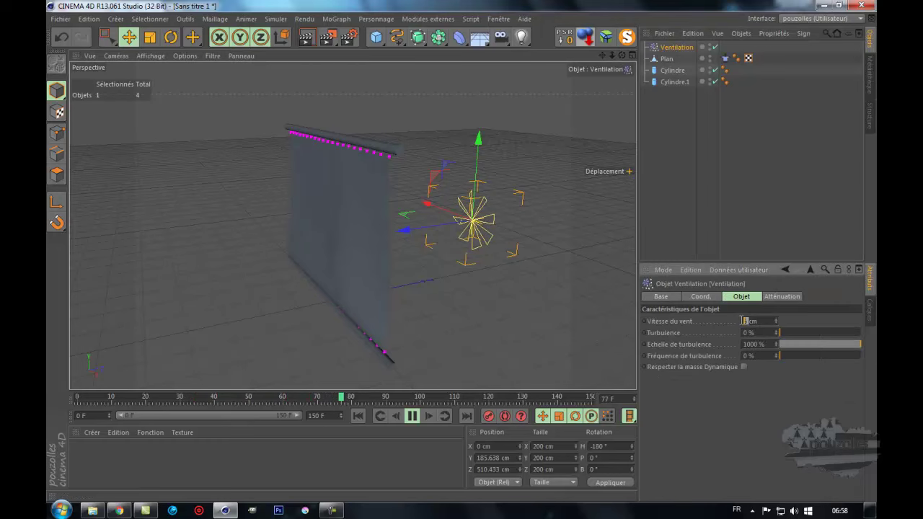
pyautogui.click(758, 237)
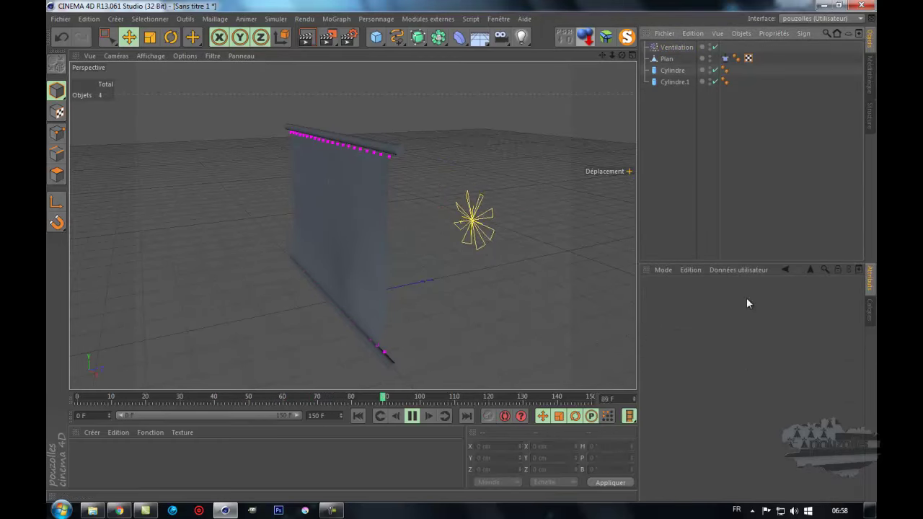
# Step: Add the Ventilation object to the include list in the Tissu property's Expert settings and replay the animation from the start
pyautogui.click(725, 59)
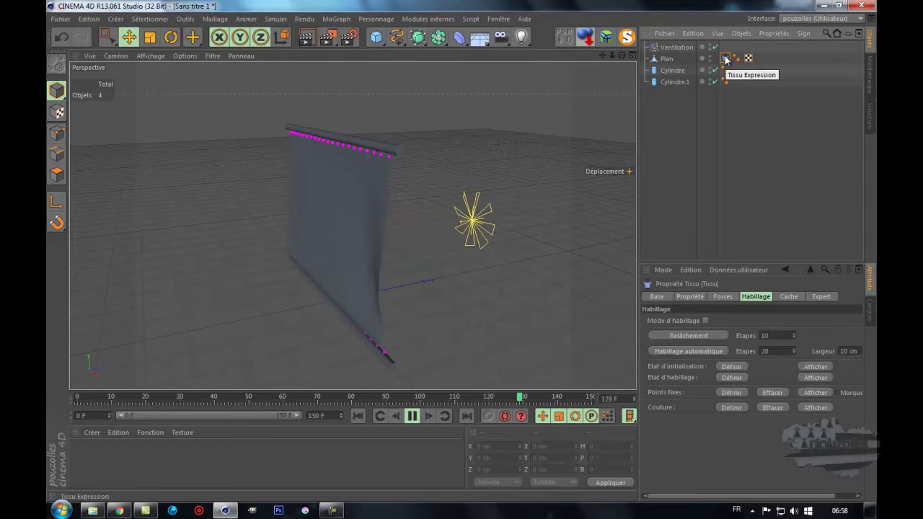
pyautogui.click(823, 296)
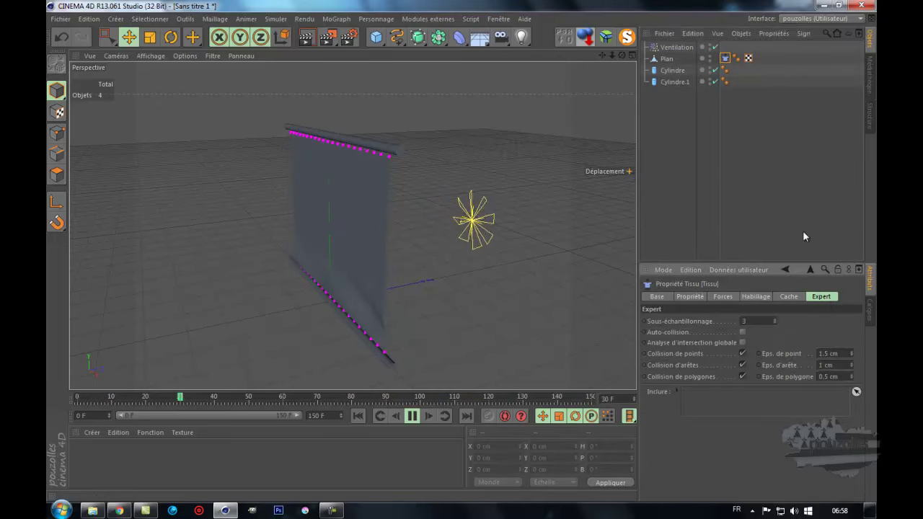
pyautogui.moveTo(678, 47); pyautogui.dragTo(700, 125)
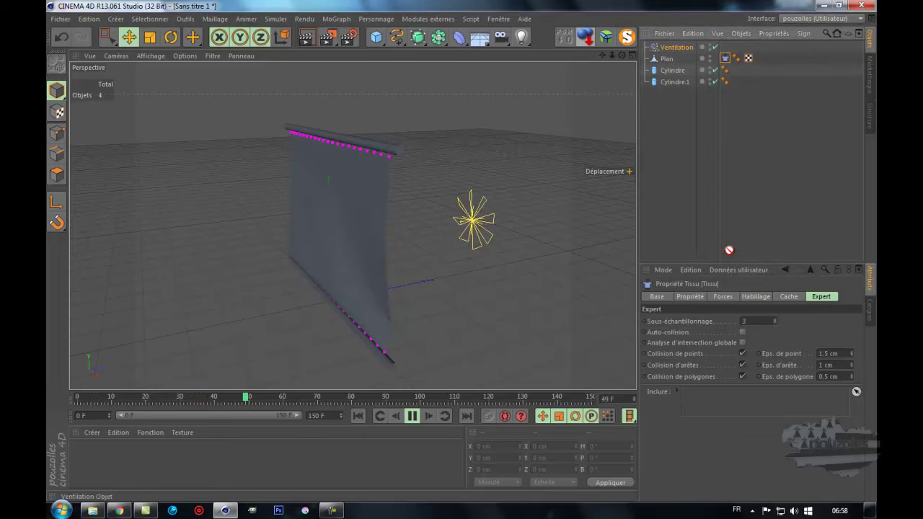
pyautogui.moveTo(741, 405); pyautogui.dragTo(740, 405)
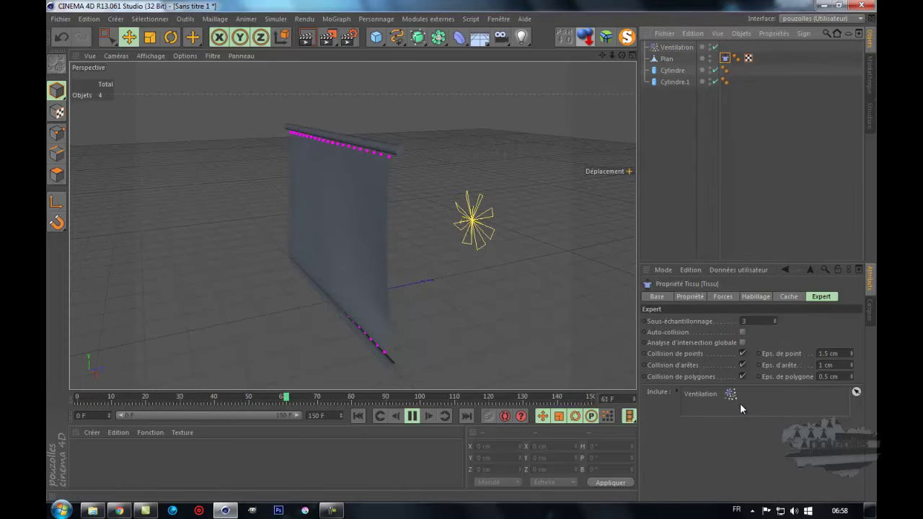
pyautogui.click(358, 418)
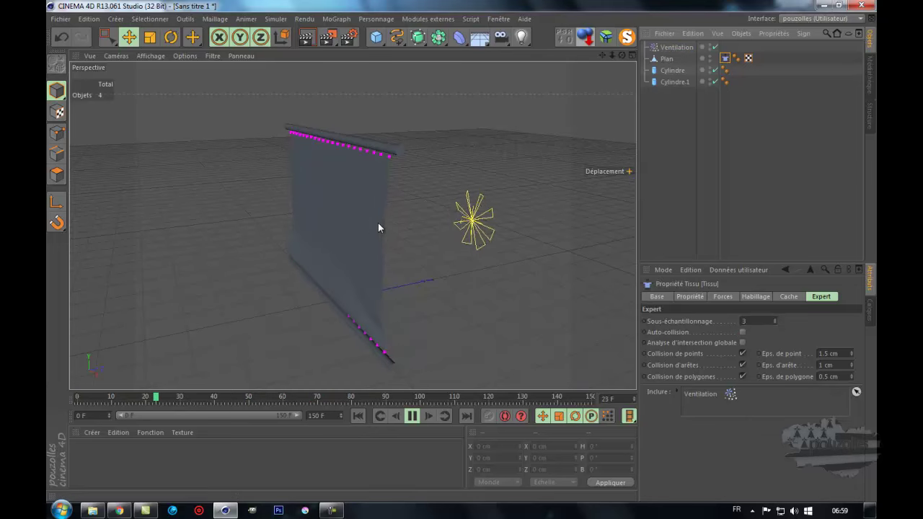
# Step: Set the Ventilation object's wind speed to 10 cm and replay the animation from the start
pyautogui.click(477, 232)
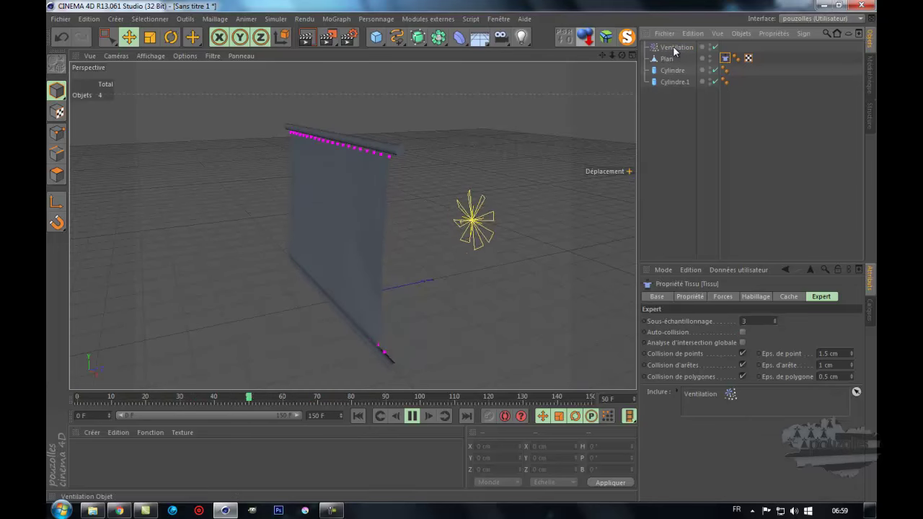
pyautogui.click(744, 321)
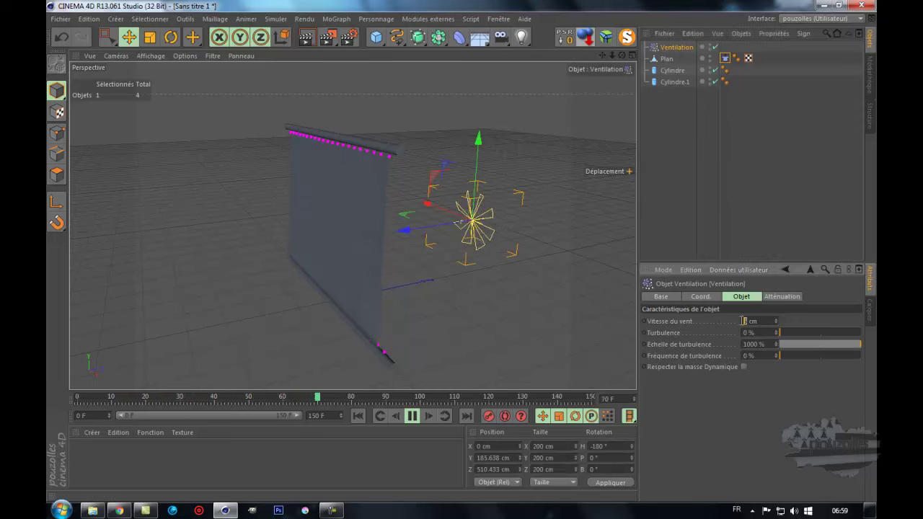
pyautogui.write('10')
pyautogui.press('Return')
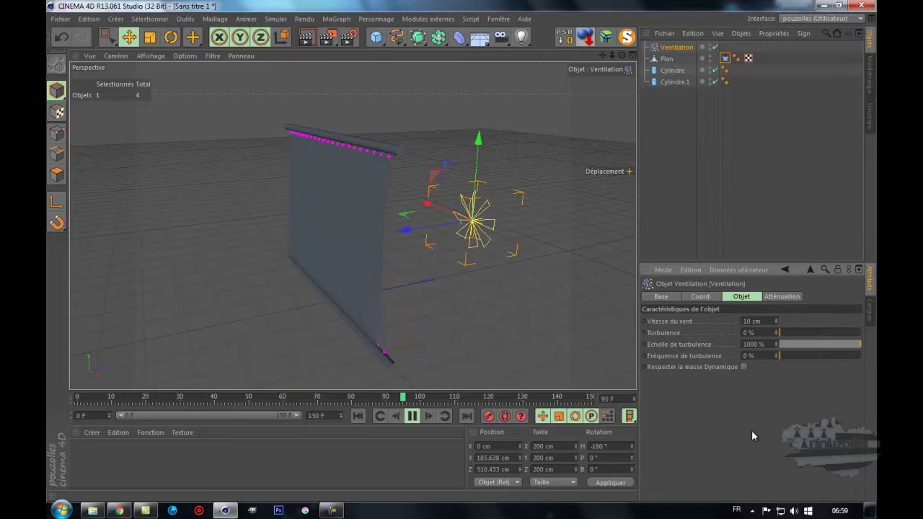
pyautogui.click(358, 416)
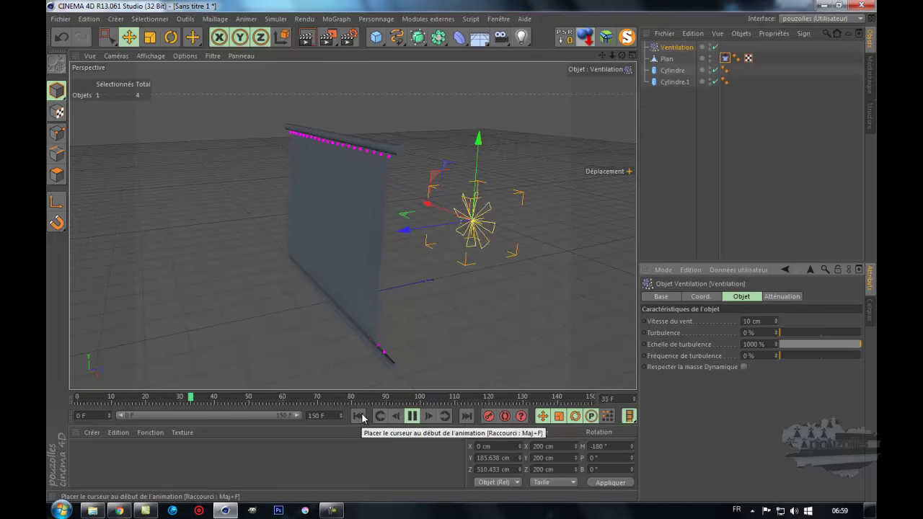
# Step: Raise the Ventilation object's wind speed to 50 cm and restart the running animation from the first frame
pyautogui.doubleClick(747, 322)
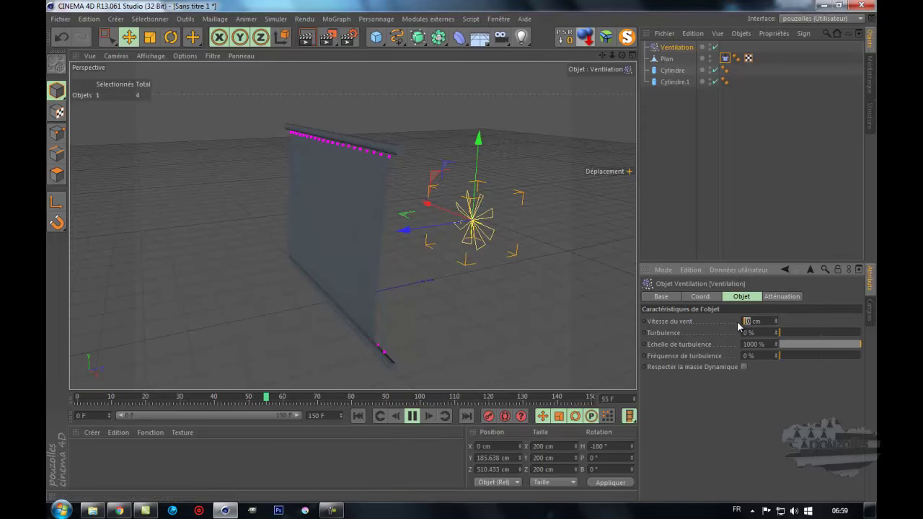
pyautogui.write('50')
pyautogui.press('Return')
pyautogui.click(359, 417)
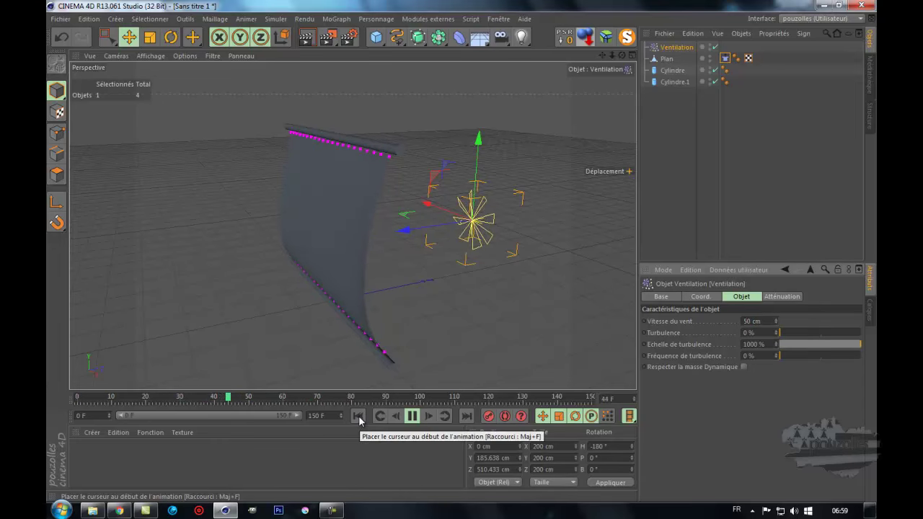
pyautogui.click(358, 417)
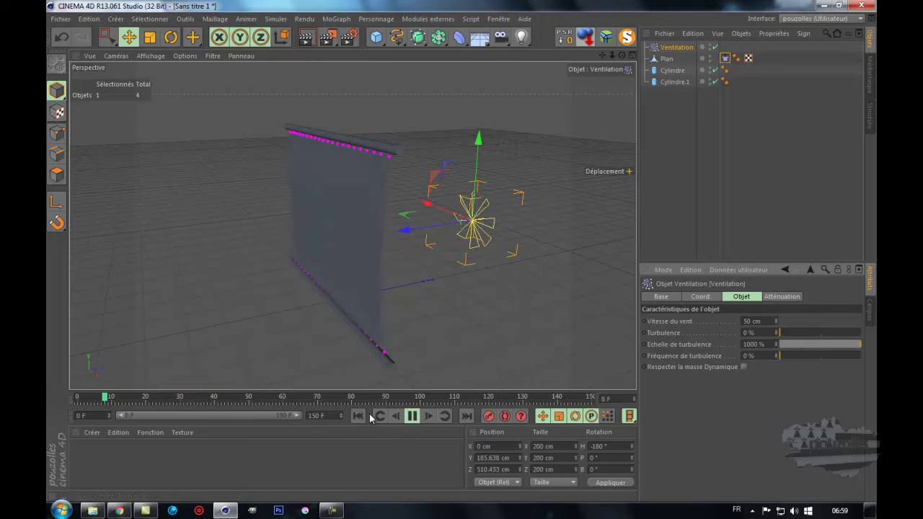
# Step: Replay the wind simulation from the first frame, watch the cloth billow, and return to the start
pyautogui.click(412, 417)
pyautogui.click(358, 417)
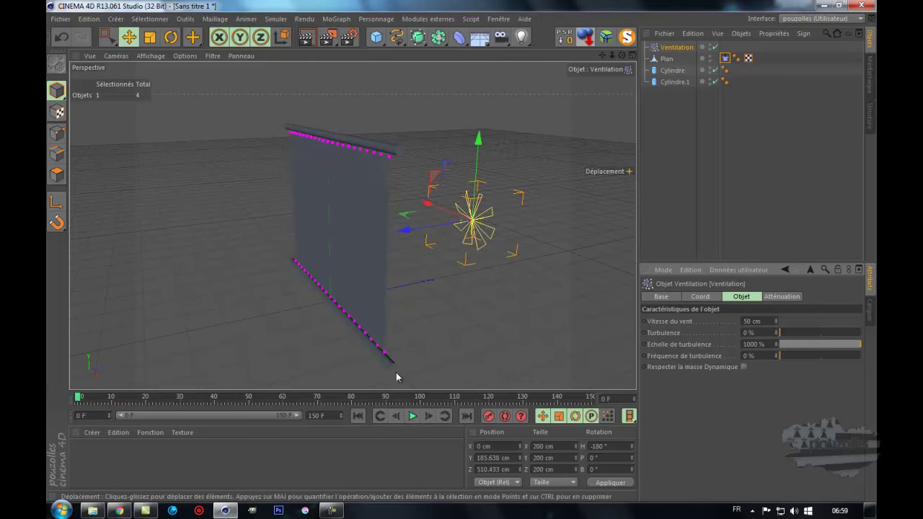
pyautogui.click(412, 417)
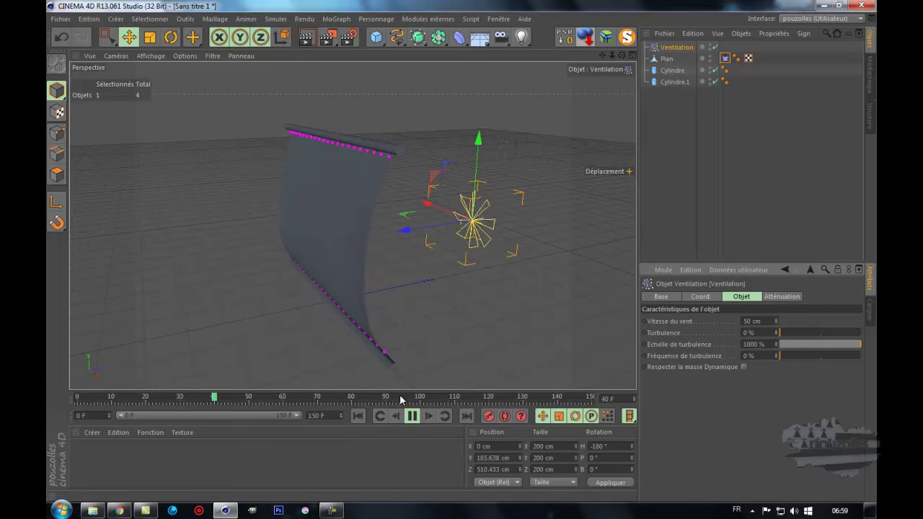
pyautogui.click(413, 417)
pyautogui.click(358, 417)
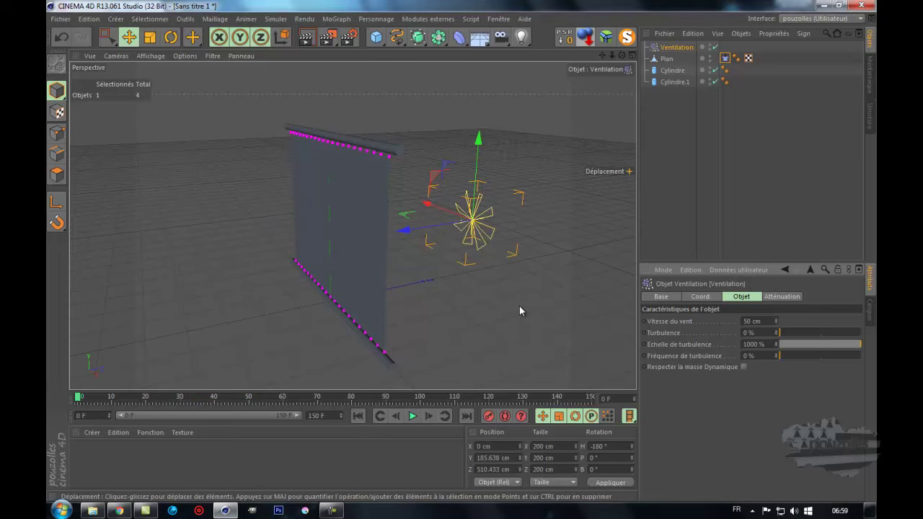
# Step: Set the selection brush to radius 100 and Peindre une zone d'influence mode for the Plan object's points
pyautogui.moveTo(623, 57); pyautogui.dragTo(461, 250)
pyautogui.moveTo(105, 39); pyautogui.dragTo(177, 58)
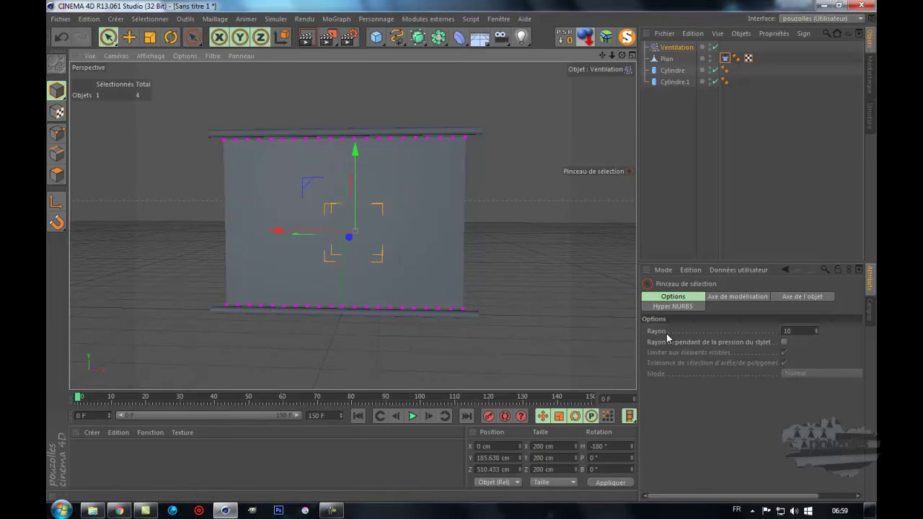
pyautogui.click(56, 133)
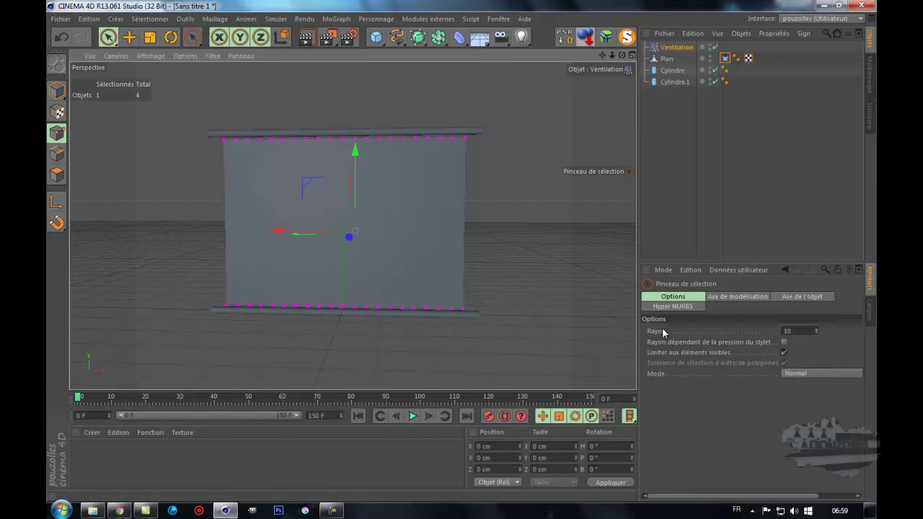
pyautogui.click(802, 330)
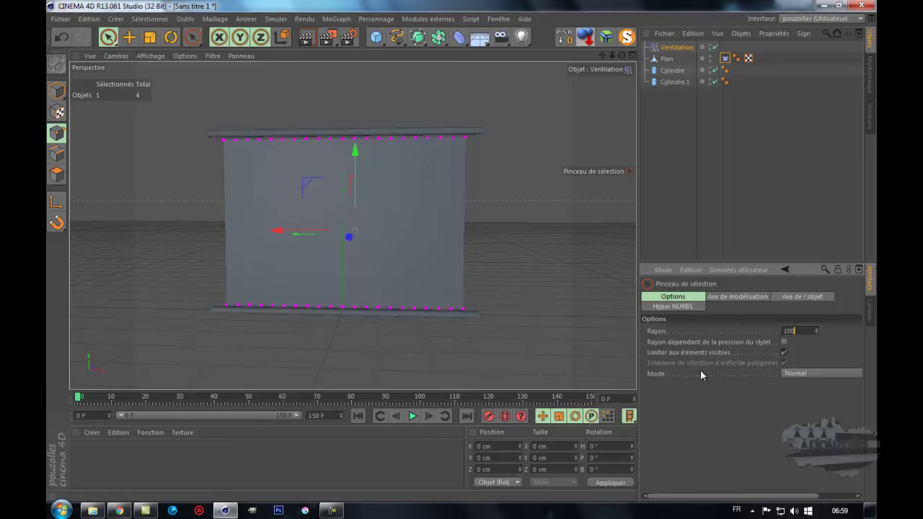
pyautogui.click(811, 369)
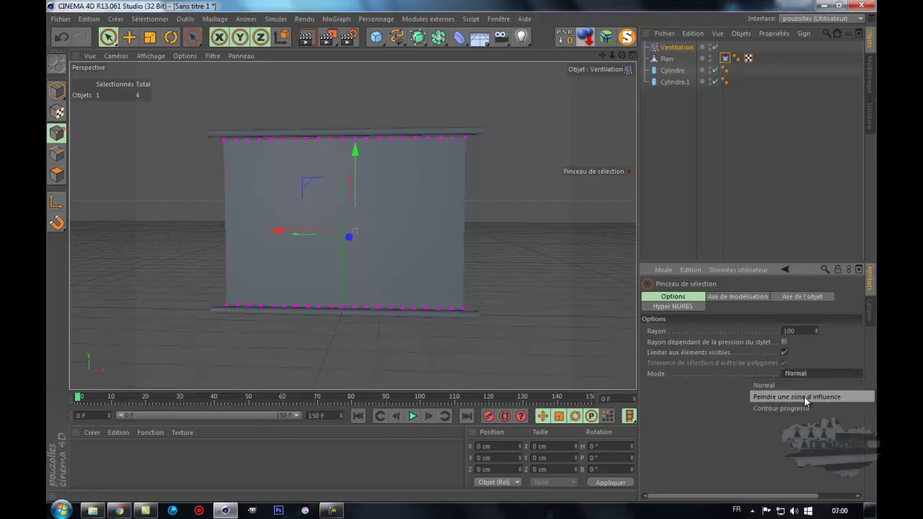
pyautogui.click(805, 398)
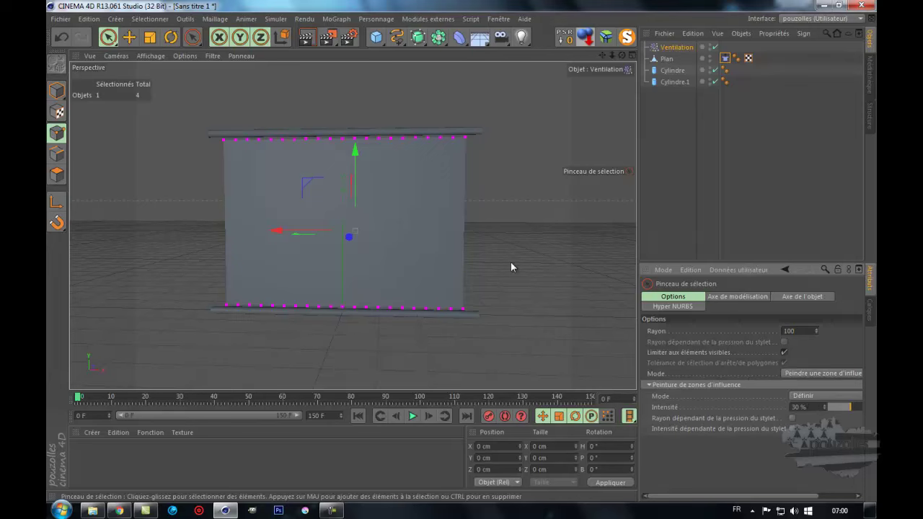
pyautogui.click(666, 58)
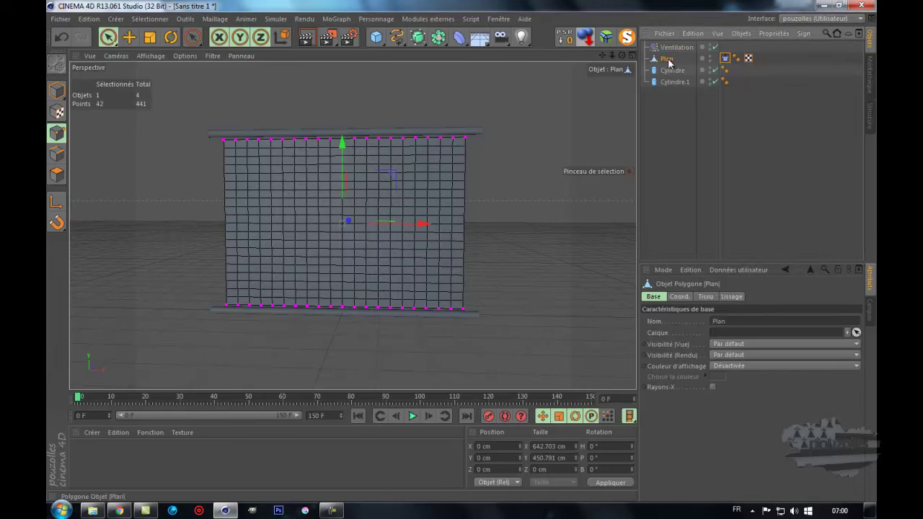
pyautogui.click(194, 39)
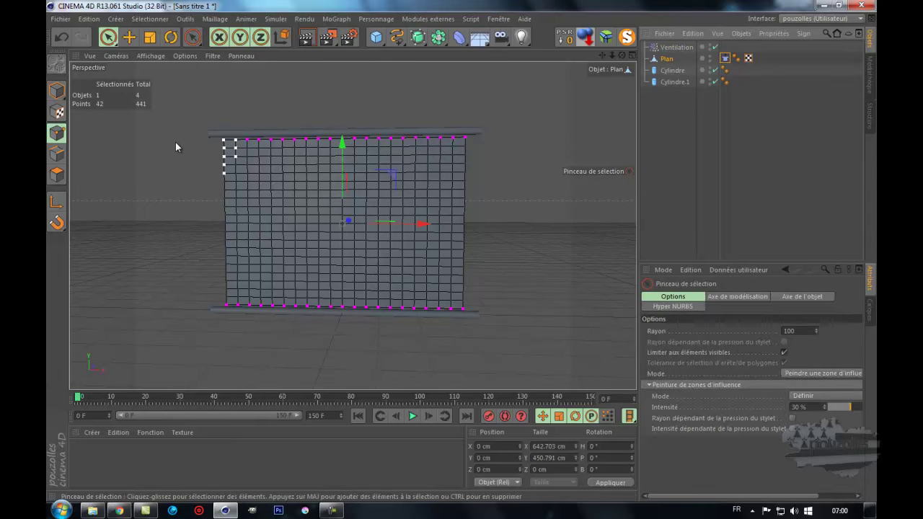
# Step: Paint an influence zone over the whole cloth at 30% intensity and repaint its upper half at 10%
pyautogui.moveTo(195, 157); pyautogui.dragTo(502, 173)
pyautogui.moveTo(370, 174)
pyautogui.mouseDown()
pyautogui.moveTo(281, 181)
pyautogui.moveTo(249, 209)
pyautogui.moveTo(519, 242)
pyautogui.moveTo(290, 307)
pyautogui.mouseUp()
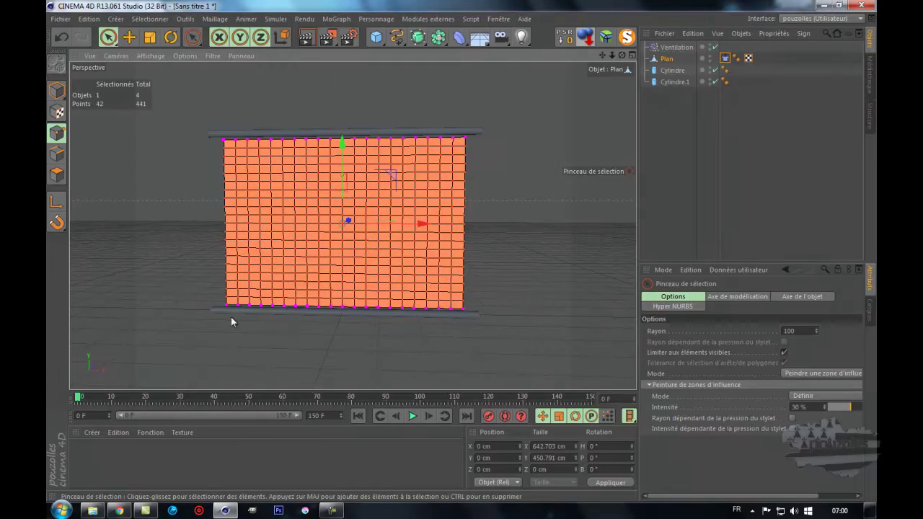
pyautogui.click(816, 407)
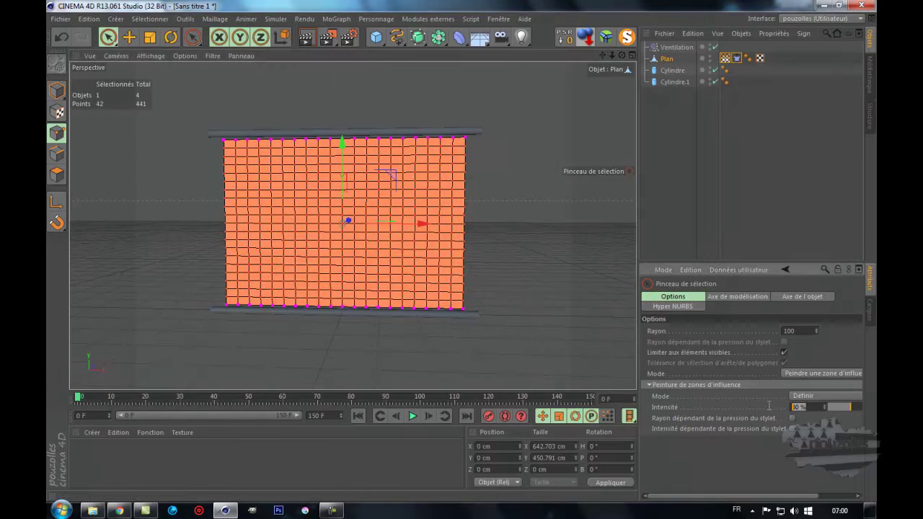
pyautogui.moveTo(513, 171)
pyautogui.mouseDown()
pyautogui.moveTo(432, 156)
pyautogui.moveTo(239, 192)
pyautogui.moveTo(330, 186)
pyautogui.mouseUp()
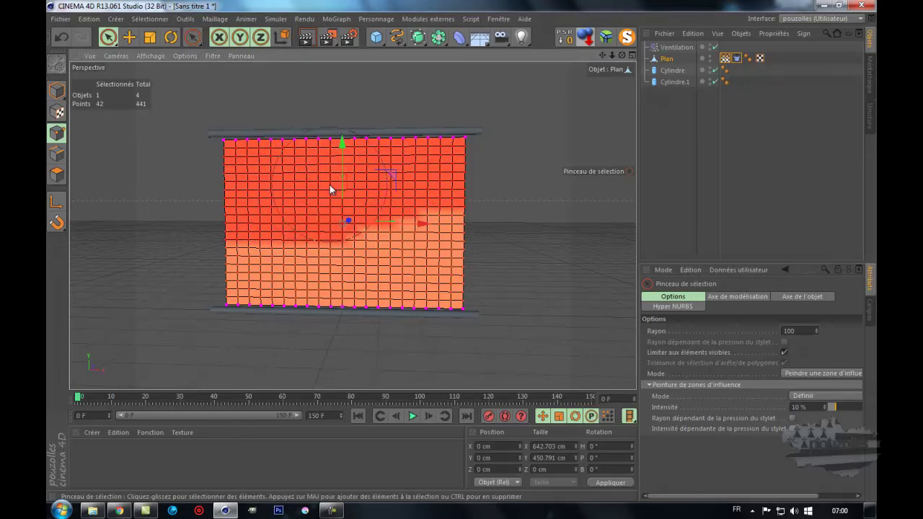
# Step: Set the brush intensity to 100% and paint the influence zone over the entire cloth
pyautogui.click(801, 408)
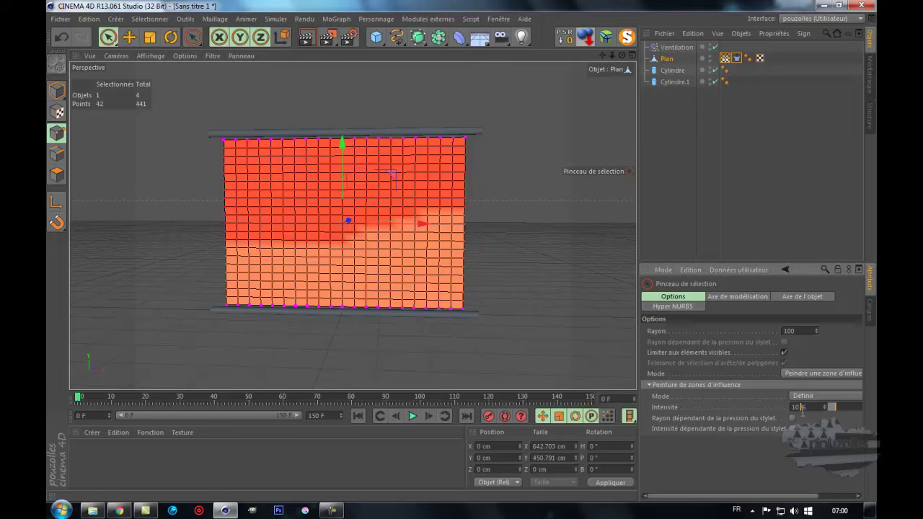
pyautogui.moveTo(804, 407); pyautogui.dragTo(767, 409)
pyautogui.write('1')
pyautogui.press('Return')
pyautogui.moveTo(467, 142)
pyautogui.mouseDown()
pyautogui.moveTo(280, 182)
pyautogui.moveTo(485, 245)
pyautogui.moveTo(226, 262)
pyautogui.moveTo(422, 294)
pyautogui.moveTo(550, 295)
pyautogui.moveTo(210, 245)
pyautogui.moveTo(455, 159)
pyautogui.moveTo(347, 247)
pyautogui.mouseUp()
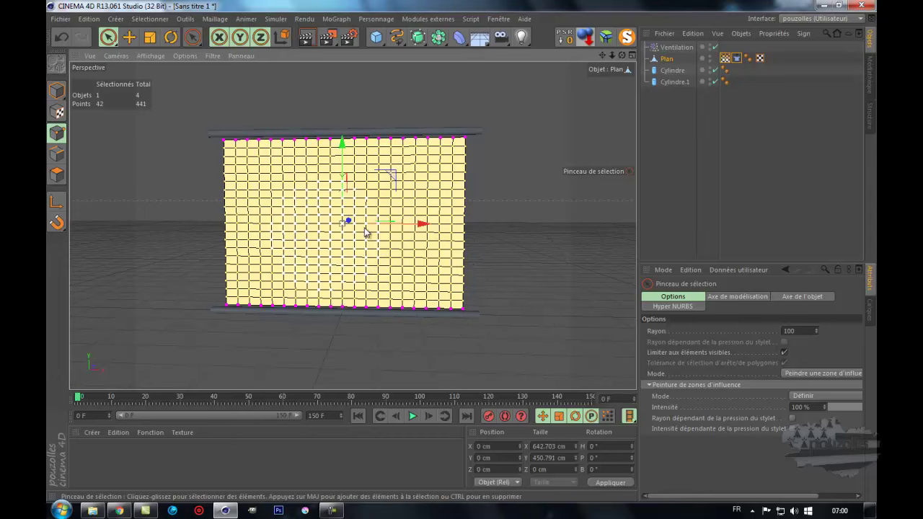
pyautogui.moveTo(286, 252); pyautogui.dragTo(339, 272)
pyautogui.moveTo(339, 186); pyautogui.dragTo(272, 180)
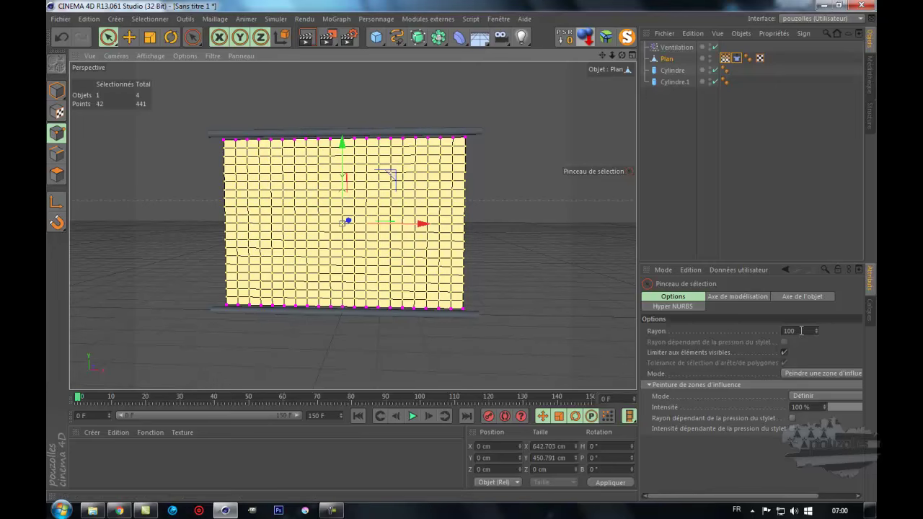
# Step: Set the brush radius to 10 and intensity to 40%, and paint a thin descending line across the cloth from edge to edge
pyautogui.moveTo(800, 330); pyautogui.dragTo(780, 330)
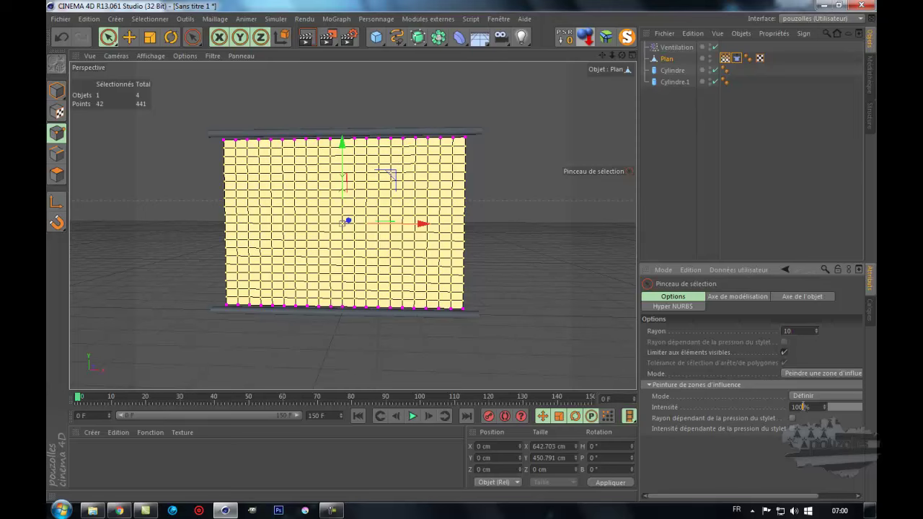
pyautogui.write('40')
pyautogui.press('Return')
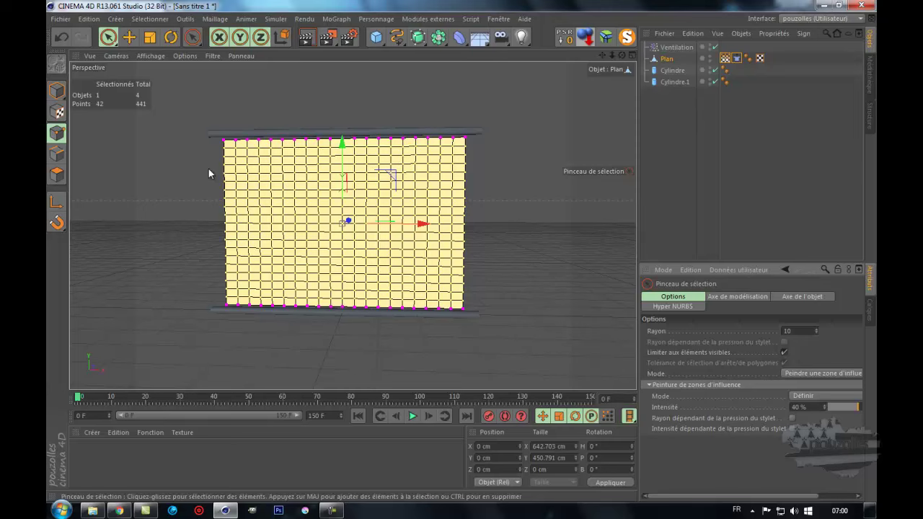
pyautogui.moveTo(221, 173)
pyautogui.mouseDown()
pyautogui.moveTo(277, 211)
pyautogui.moveTo(489, 258)
pyautogui.mouseUp()
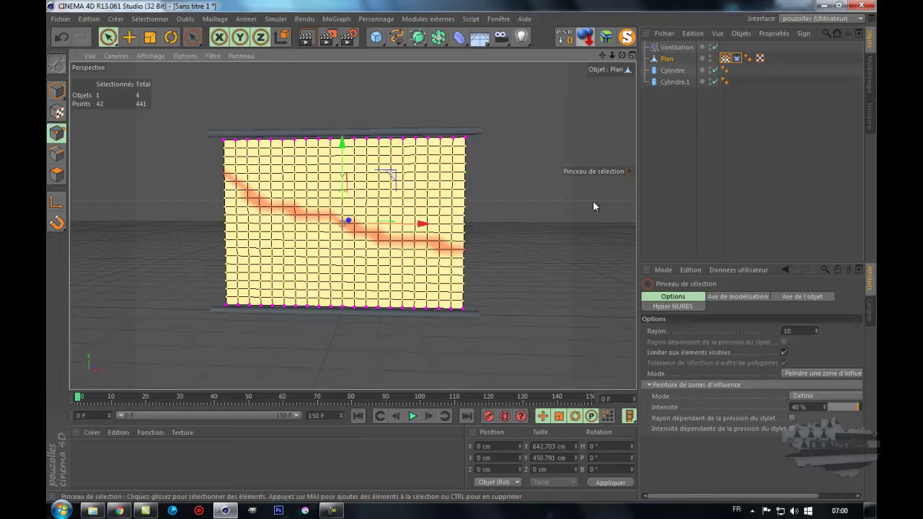
# Step: Enable Déchirure in the Tissu property and assign the painted influence zone to the Déchirement influence
pyautogui.click(737, 58)
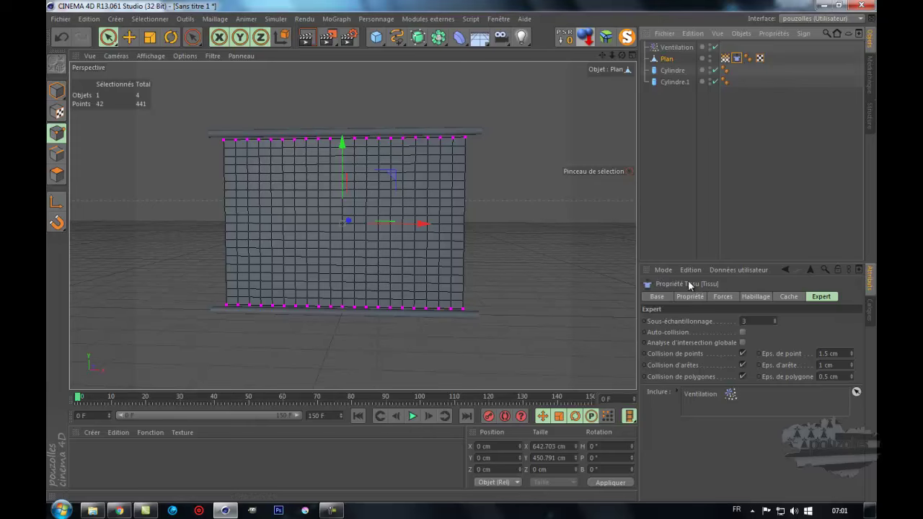
pyautogui.click(697, 297)
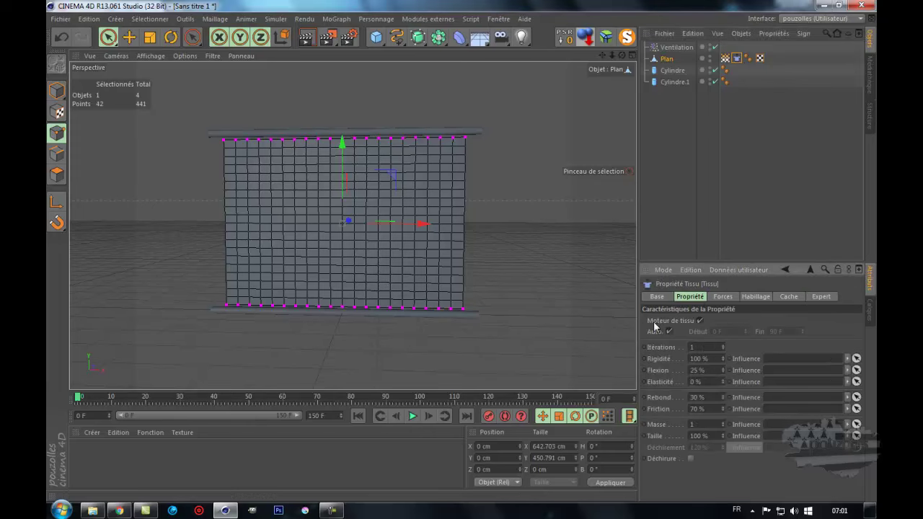
pyautogui.click(691, 458)
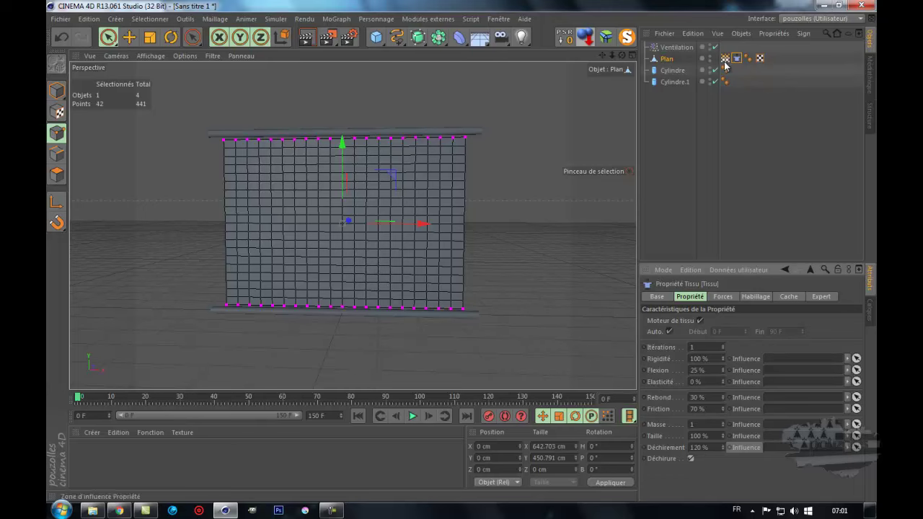
pyautogui.moveTo(724, 63); pyautogui.dragTo(787, 449)
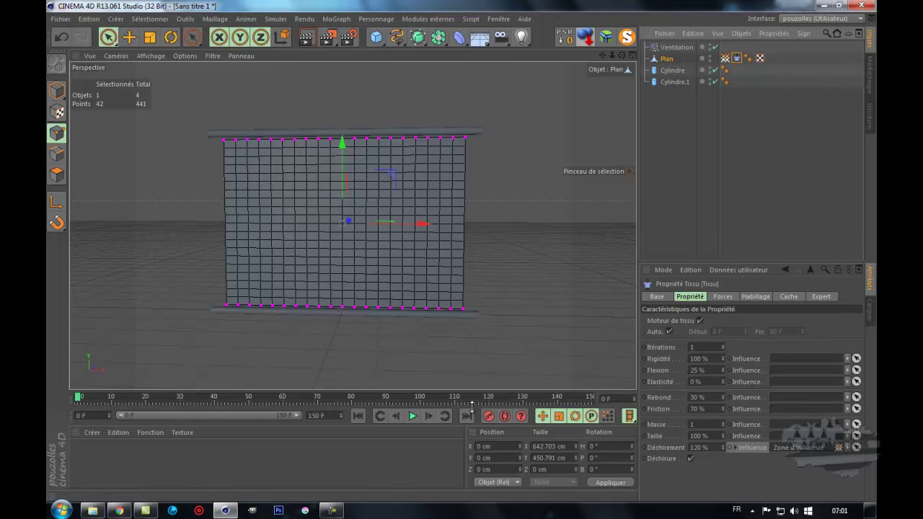
# Step: Play the simulation from an angled view to check the tearing cloth, deselect the plane, and return to the first frame
pyautogui.keyDown('alt'); pyautogui.moveTo(461, 256); pyautogui.dragTo(526, 227); pyautogui.keyUp('alt')
pyautogui.click(413, 416)
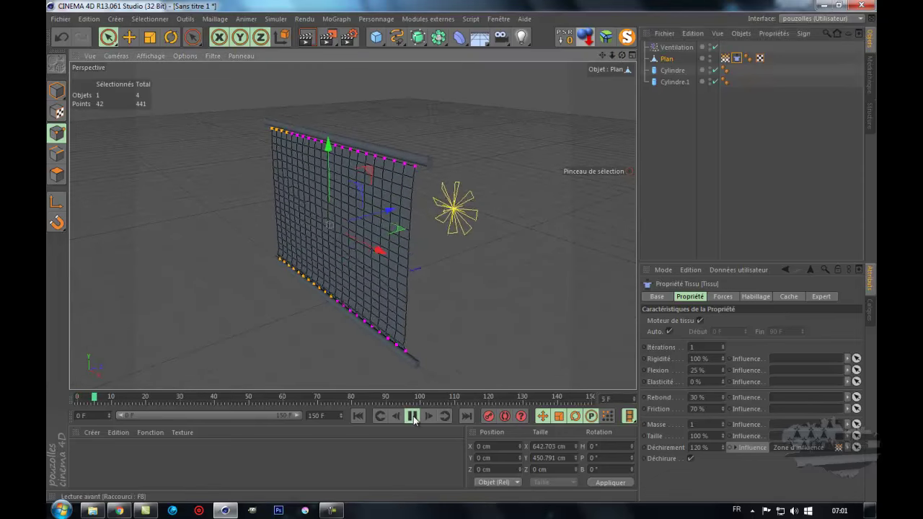
pyautogui.click(412, 416)
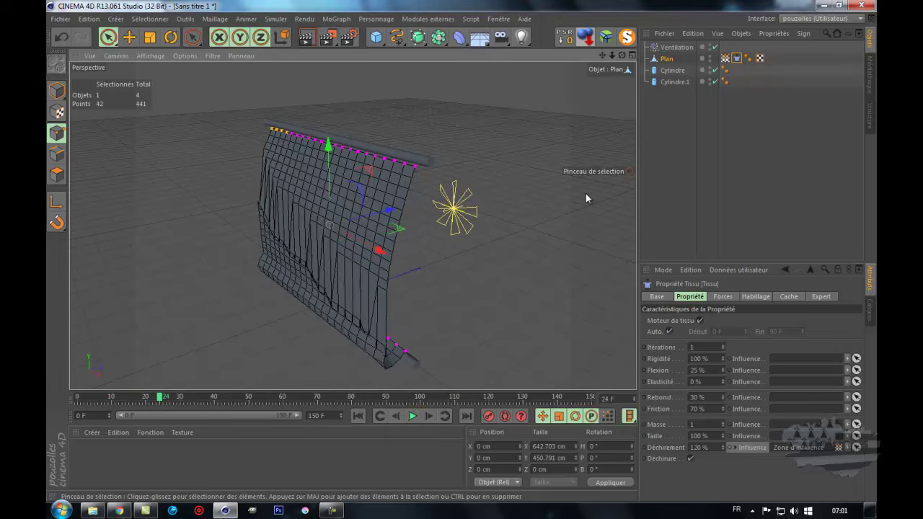
pyautogui.click(669, 140)
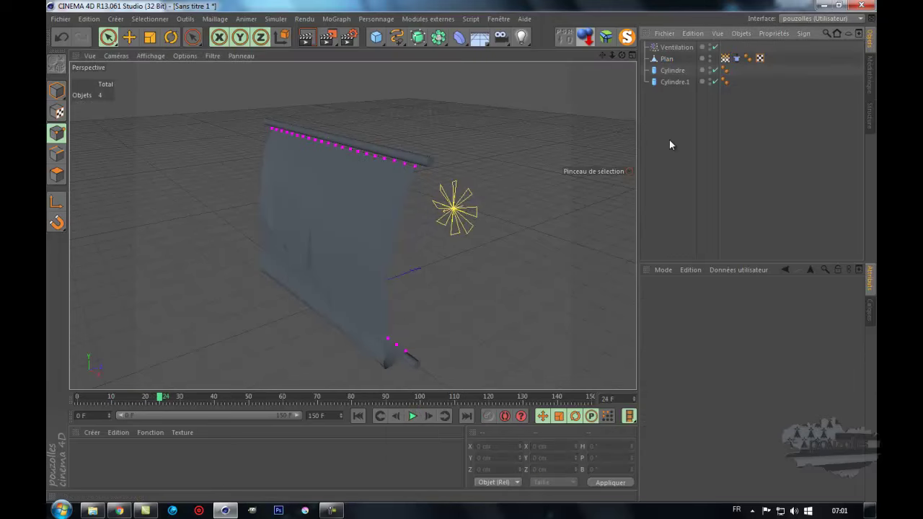
pyautogui.click(414, 416)
pyautogui.click(357, 416)
# Step: Add a NURBS Tissu object and make the Plan its child
pyautogui.click(275, 19)
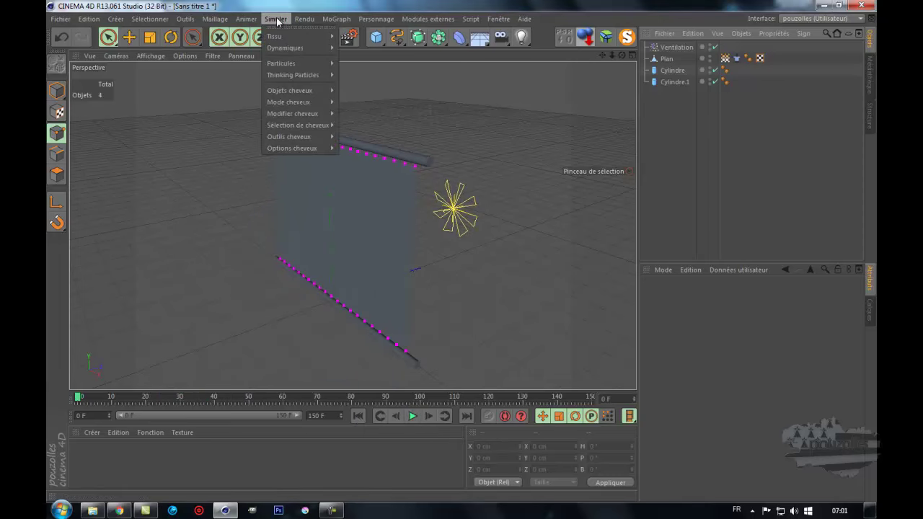
pyautogui.moveTo(276, 34)
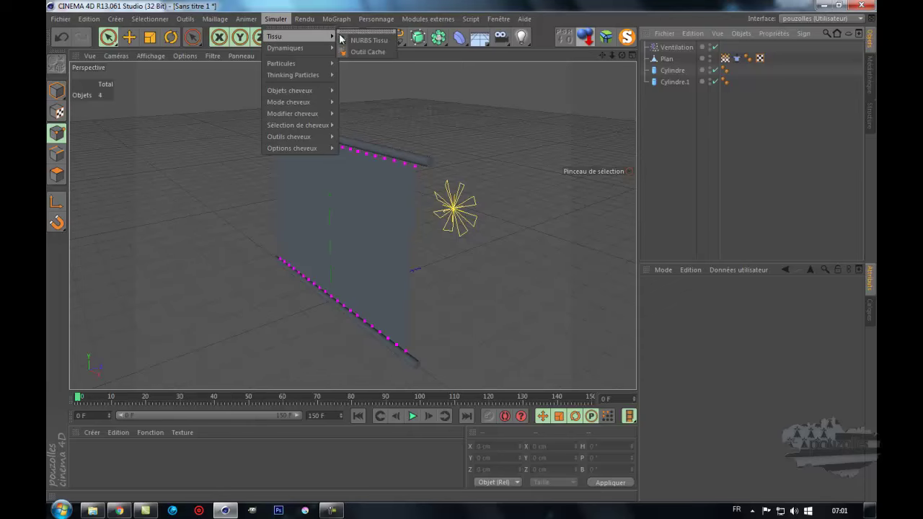
pyautogui.click(377, 41)
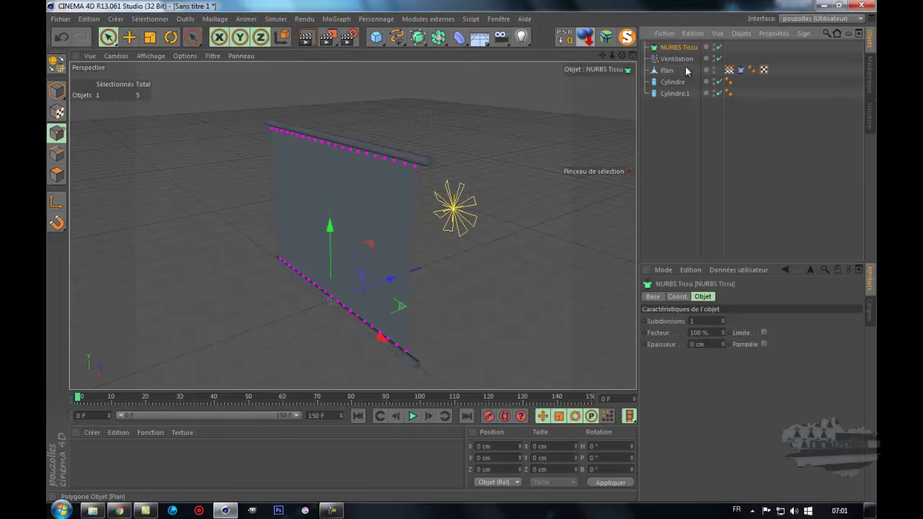
pyautogui.moveTo(671, 70); pyautogui.dragTo(682, 49)
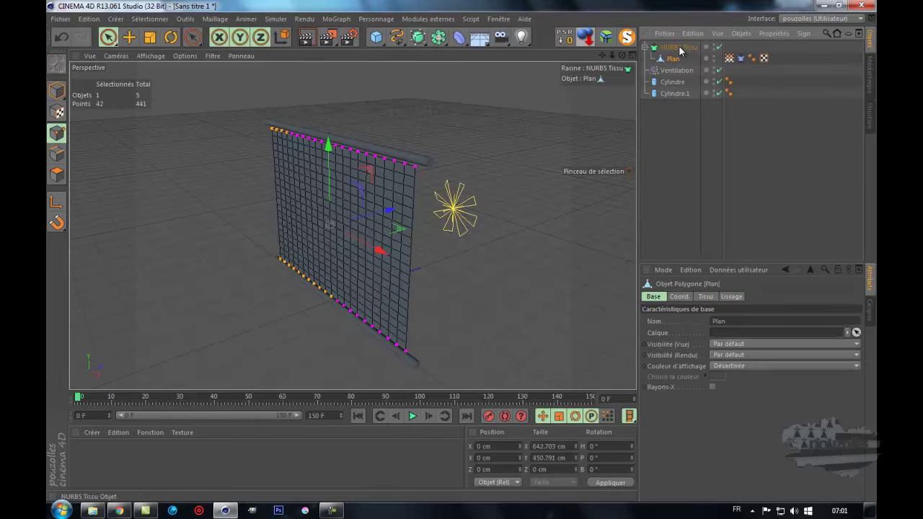
# Step: Play the tearing simulation with NURBS Tissu, replay it with nothing selected, and return to the first frame
pyautogui.click(413, 416)
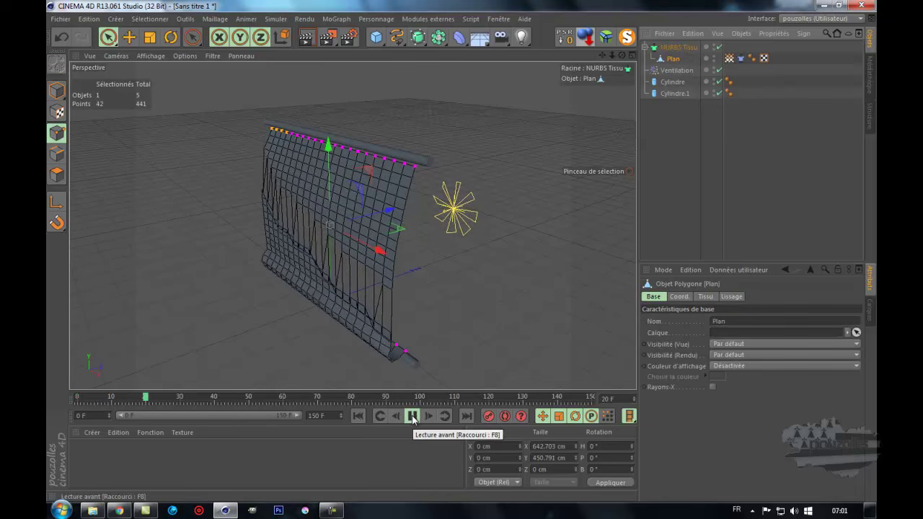
pyautogui.click(412, 416)
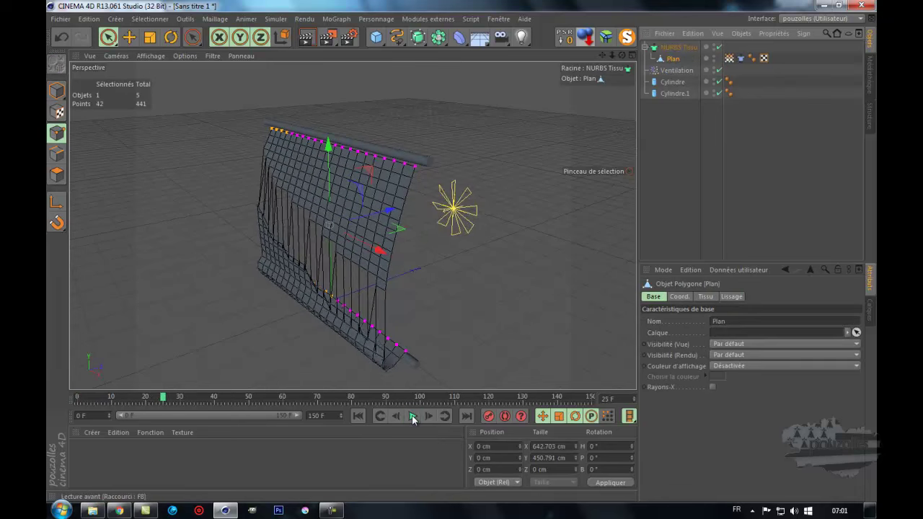
pyautogui.click(675, 170)
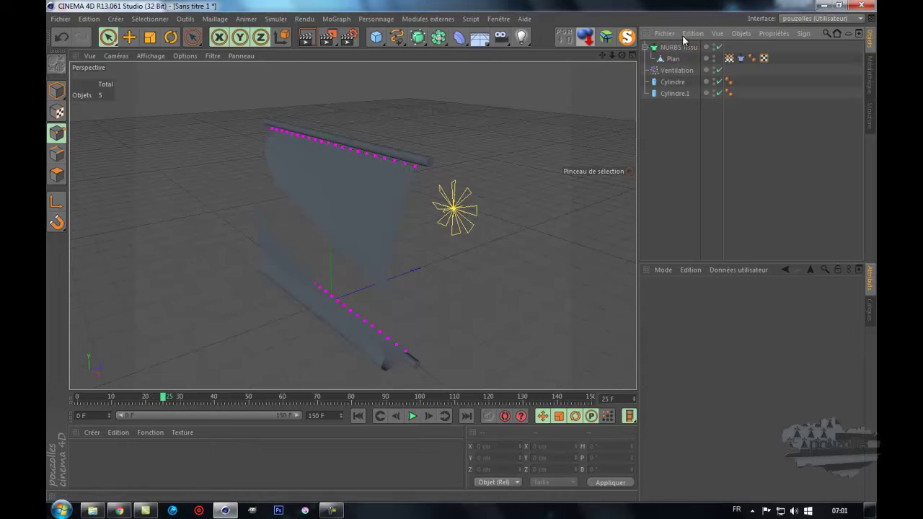
pyautogui.click(357, 416)
pyautogui.click(411, 415)
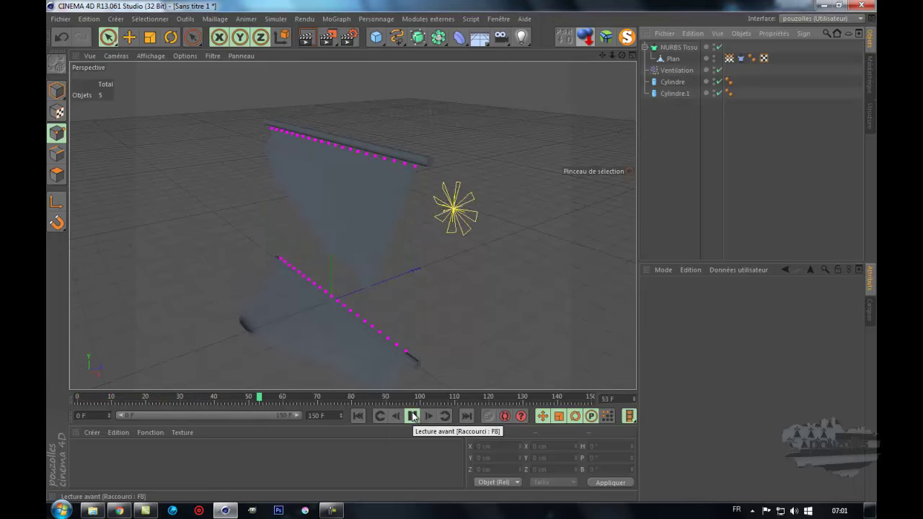
pyautogui.click(412, 416)
pyautogui.click(358, 416)
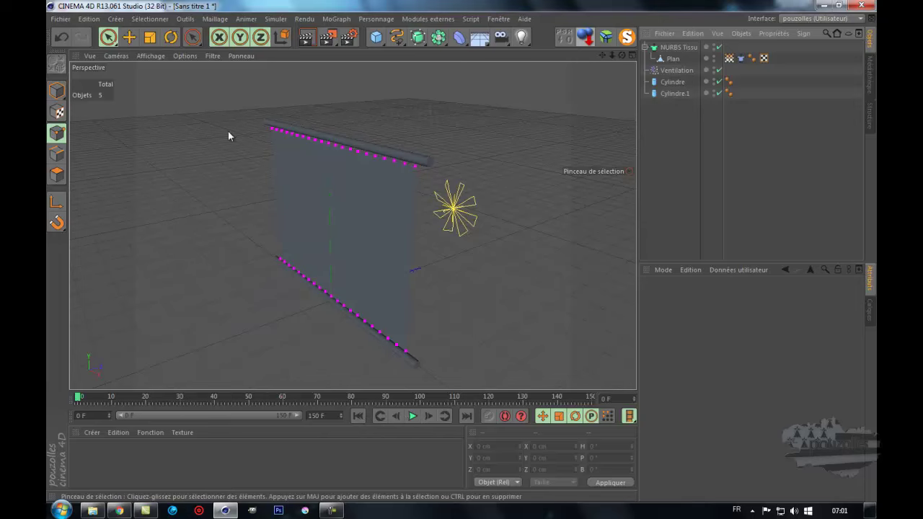
# Step: Disable Moteur de tissu in the Tissu property, switch off NURBS Tissu, and display the plane's painted influence zone
pyautogui.click(739, 58)
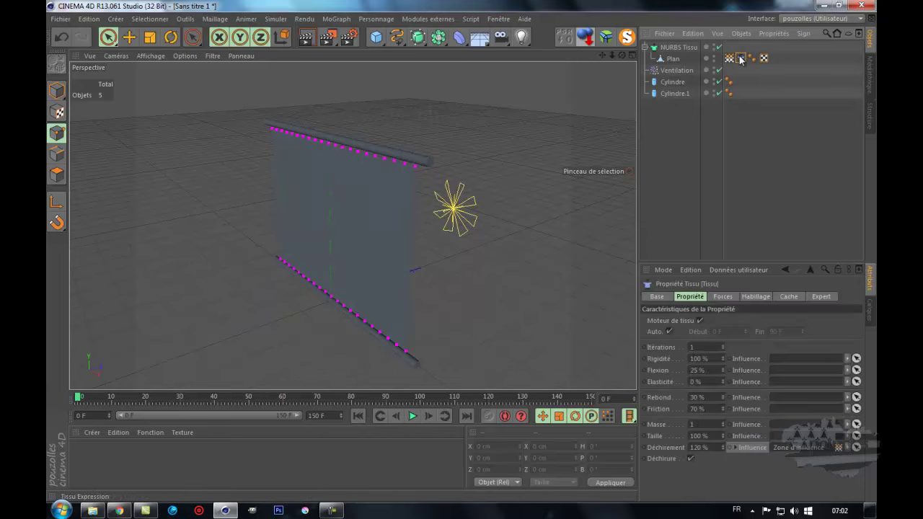
pyautogui.click(700, 320)
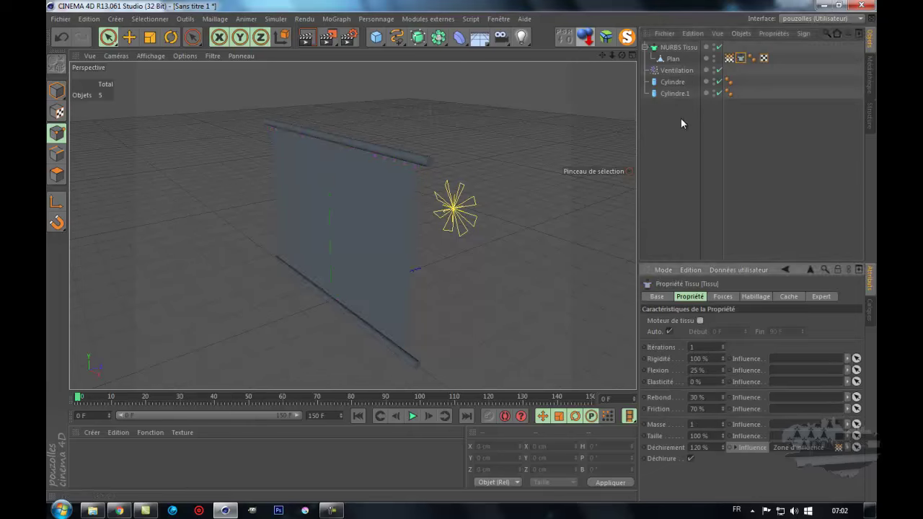
pyautogui.click(728, 61)
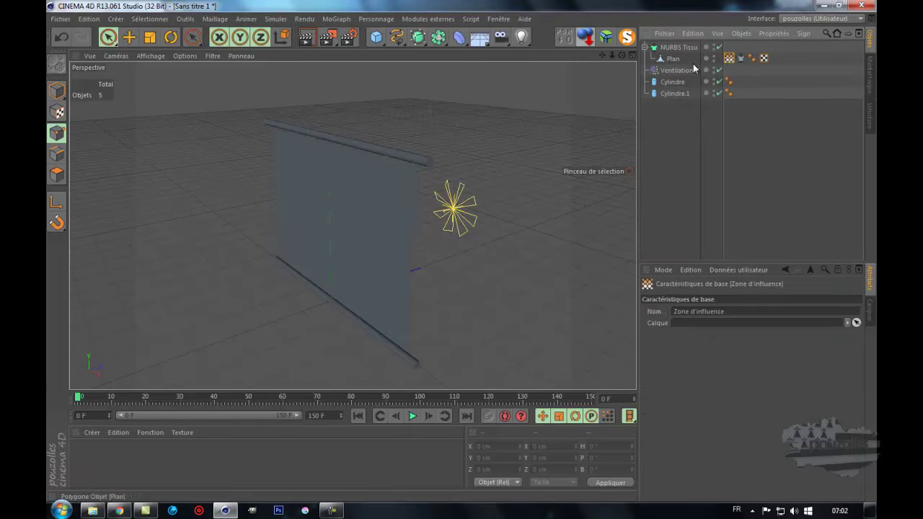
pyautogui.click(109, 37)
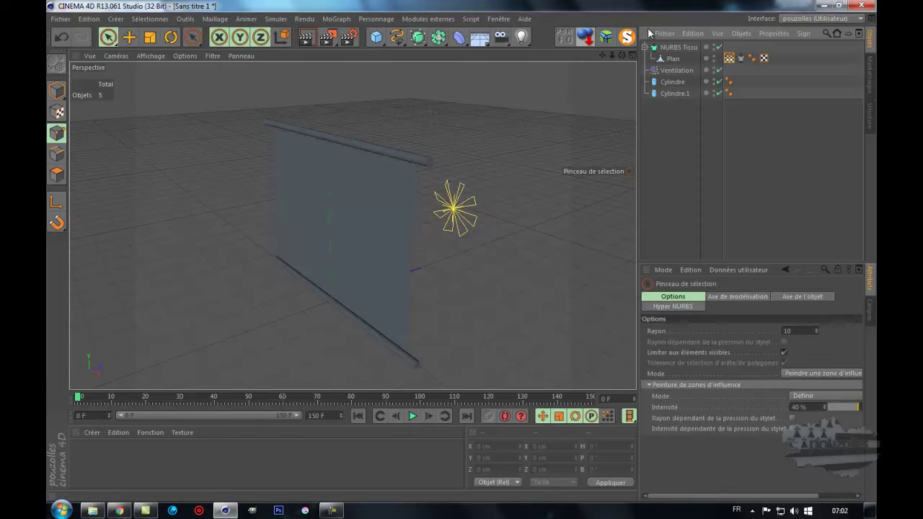
pyautogui.click(672, 60)
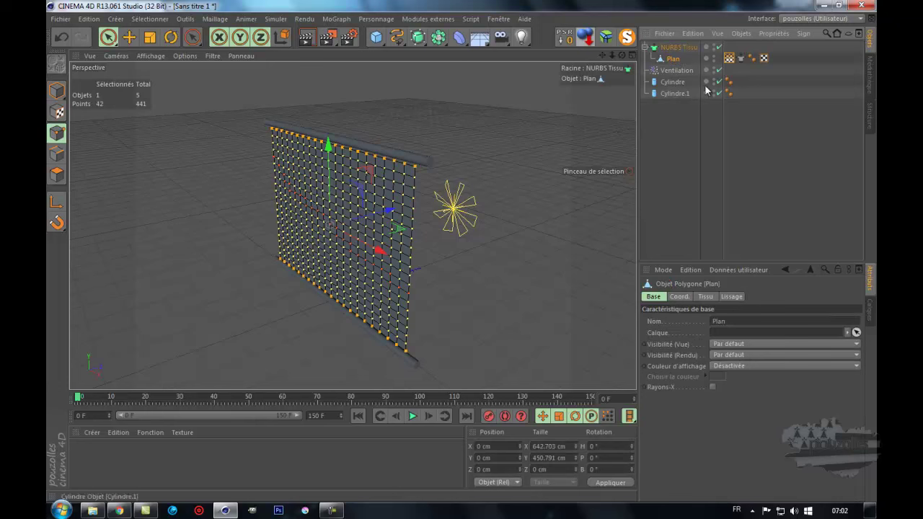
pyautogui.click(719, 47)
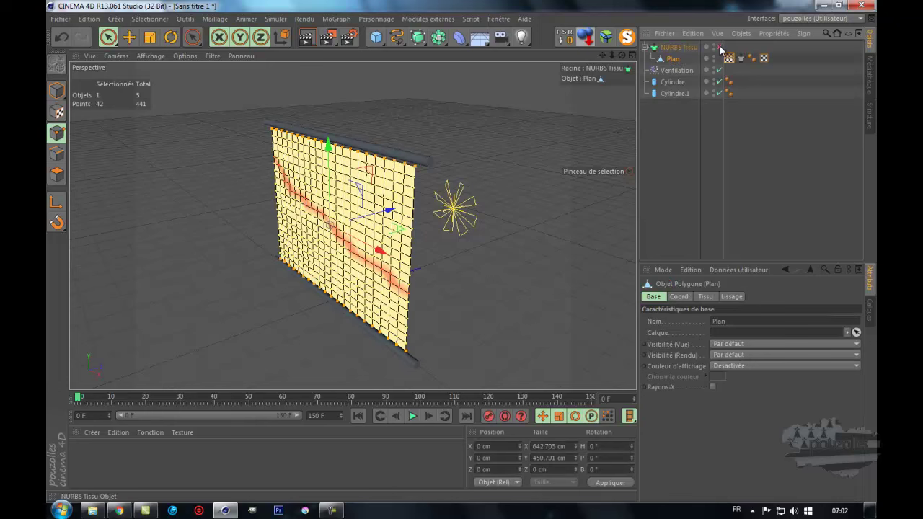
pyautogui.moveTo(624, 59); pyautogui.dragTo(585, 166)
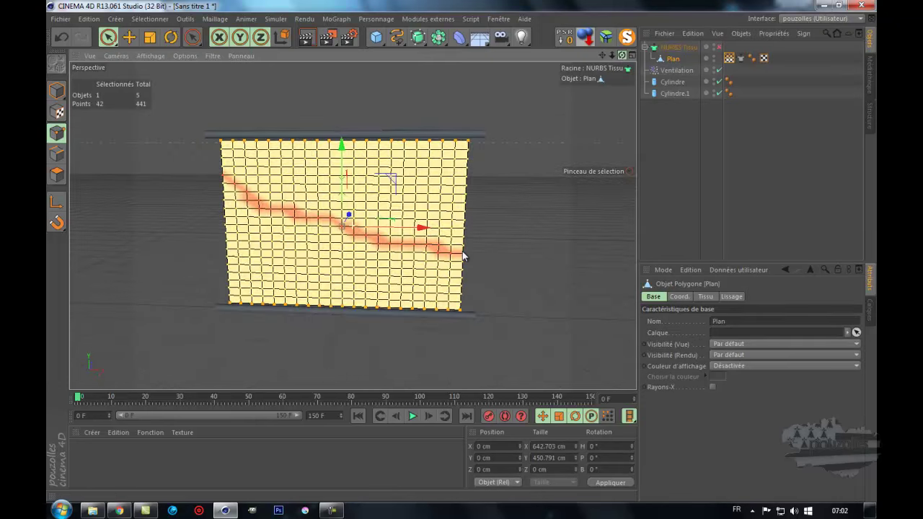
# Step: Set the selection brush to radius 50 and intensity 100 %, and erase the painted zone from the plane's right edge to just past its centre
pyautogui.click(194, 41)
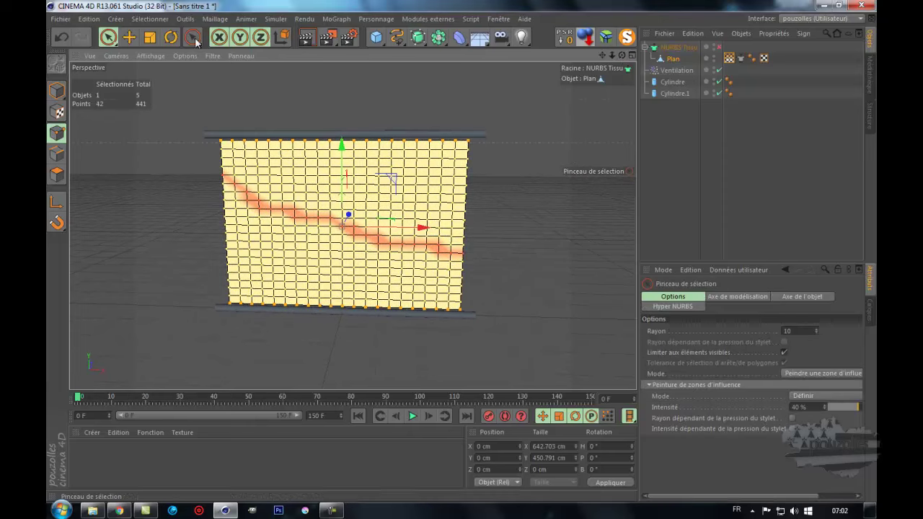
pyautogui.click(801, 328)
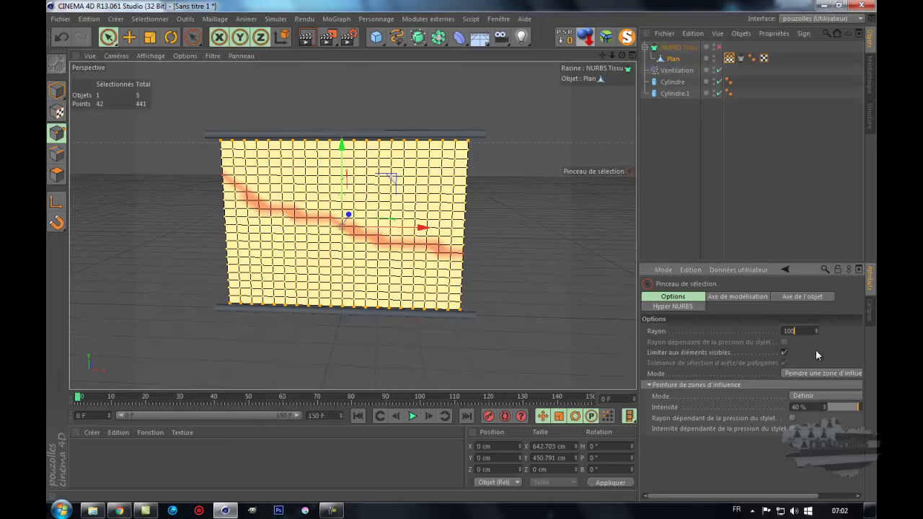
pyautogui.moveTo(803, 330); pyautogui.dragTo(778, 334)
pyautogui.write('50')
pyautogui.moveTo(812, 407); pyautogui.dragTo(770, 411)
pyautogui.write('100')
pyautogui.press('Return')
pyautogui.keyDown('ctrl'); pyautogui.moveTo(486, 256); pyautogui.dragTo(336, 227); pyautogui.keyUp('ctrl')
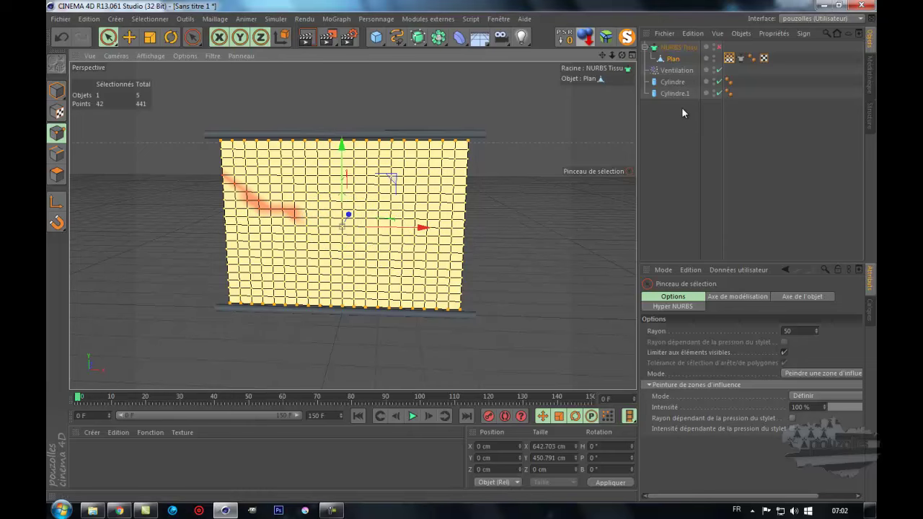
# Step: Re-enable Moteur de tissu in the Tissu property and play the start of the simulation with the shortened influence zone
pyautogui.click(740, 58)
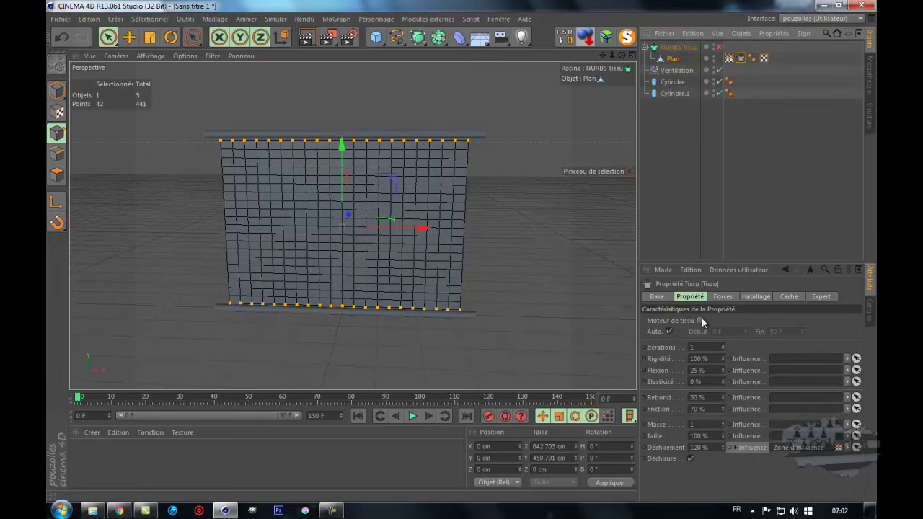
pyautogui.click(700, 320)
pyautogui.moveTo(623, 55); pyautogui.dragTo(455, 249)
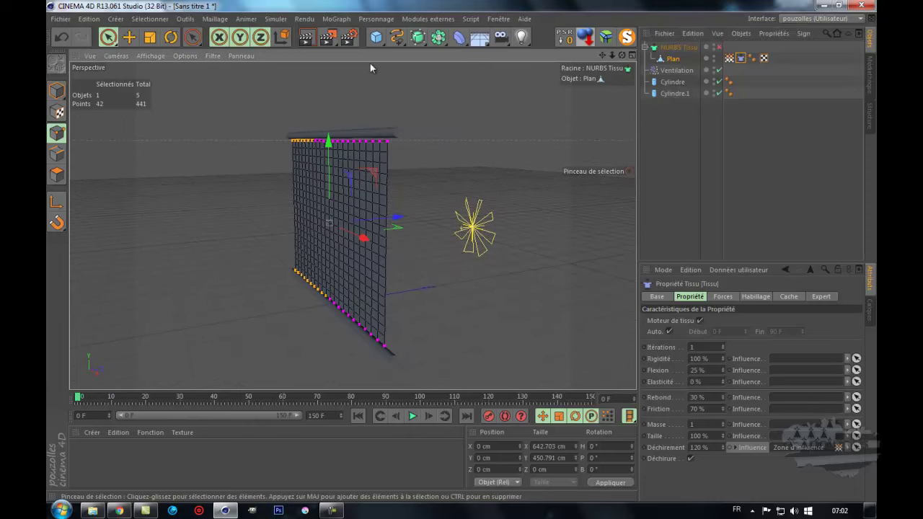
pyautogui.click(412, 416)
pyautogui.click(412, 416)
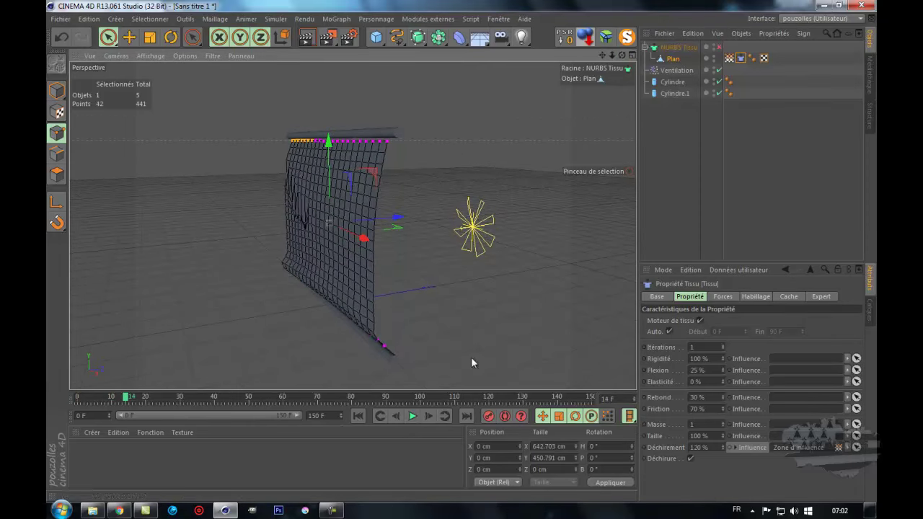
# Step: Re-enable NURBS Tissu with nothing selected, replay the tearing simulation, and return to the first frame
pyautogui.click(676, 187)
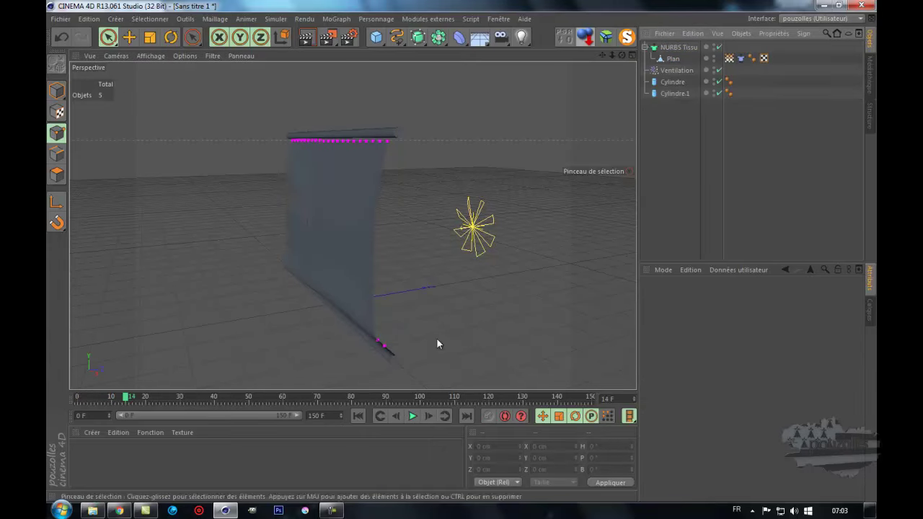
pyautogui.click(411, 416)
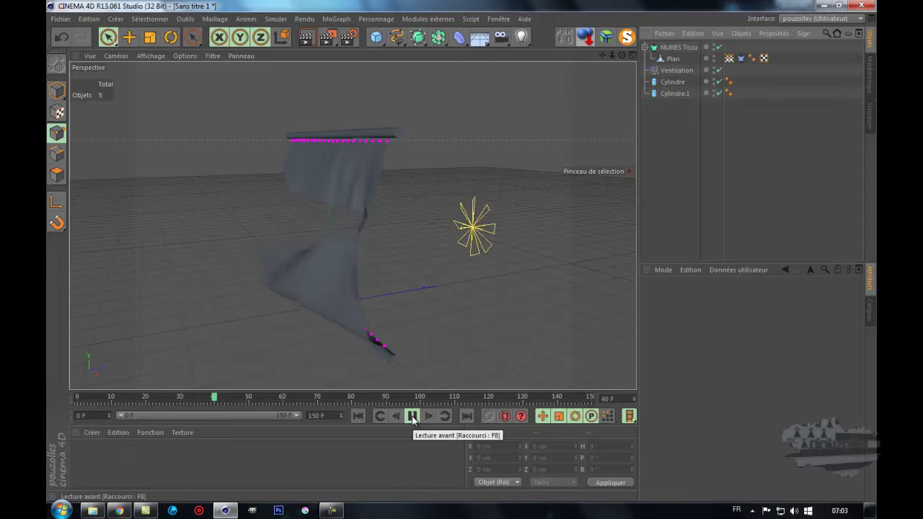
pyautogui.click(412, 416)
pyautogui.moveTo(621, 54); pyautogui.dragTo(461, 250)
pyautogui.click(357, 418)
pyautogui.click(412, 416)
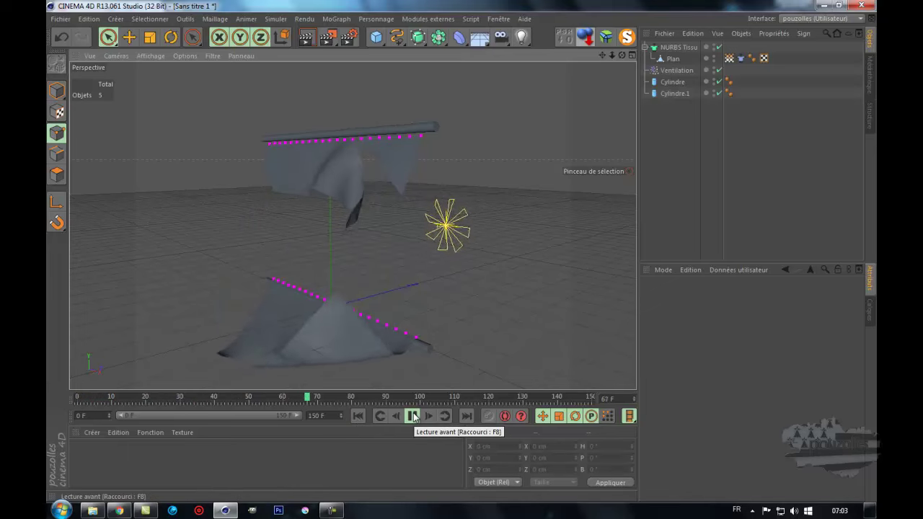
pyautogui.click(413, 416)
pyautogui.click(360, 417)
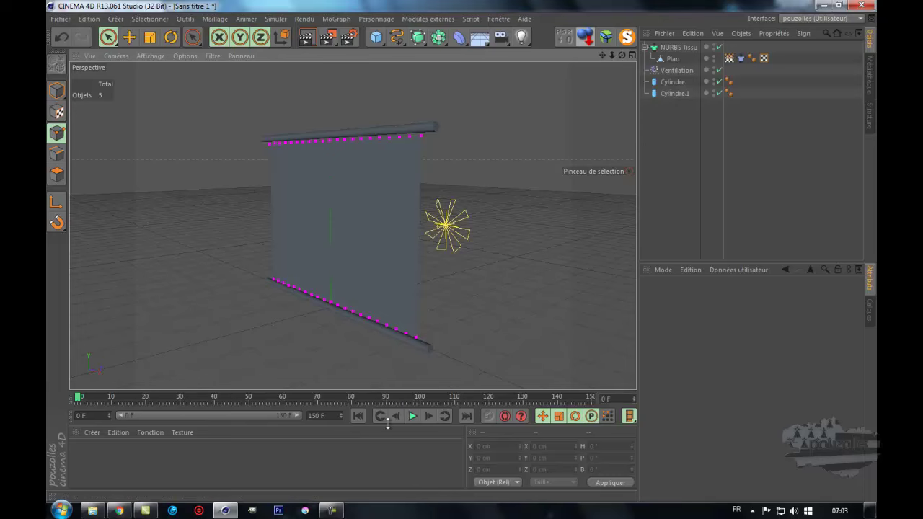
# Step: Clear the zone from the Déchirement influence in the Tissu property and keyframe the empty field at frame 0
pyautogui.click(742, 59)
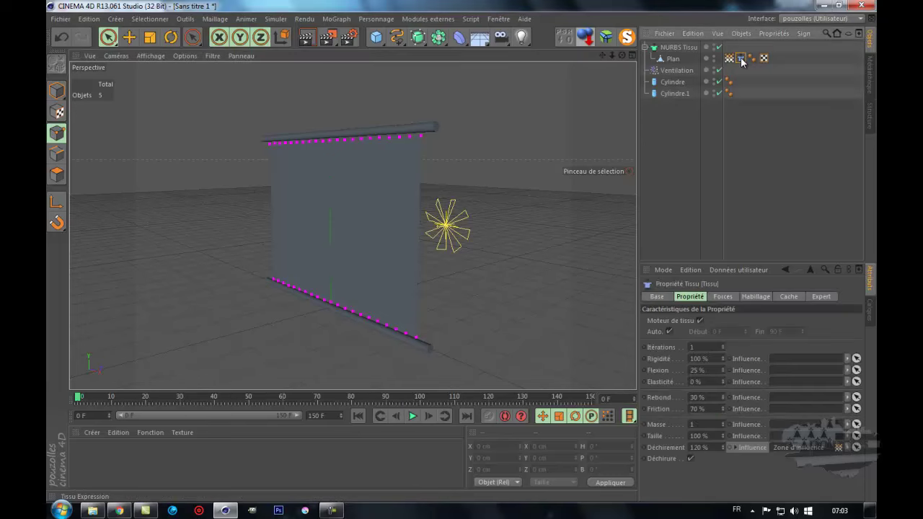
pyautogui.click(847, 449)
pyautogui.click(842, 460)
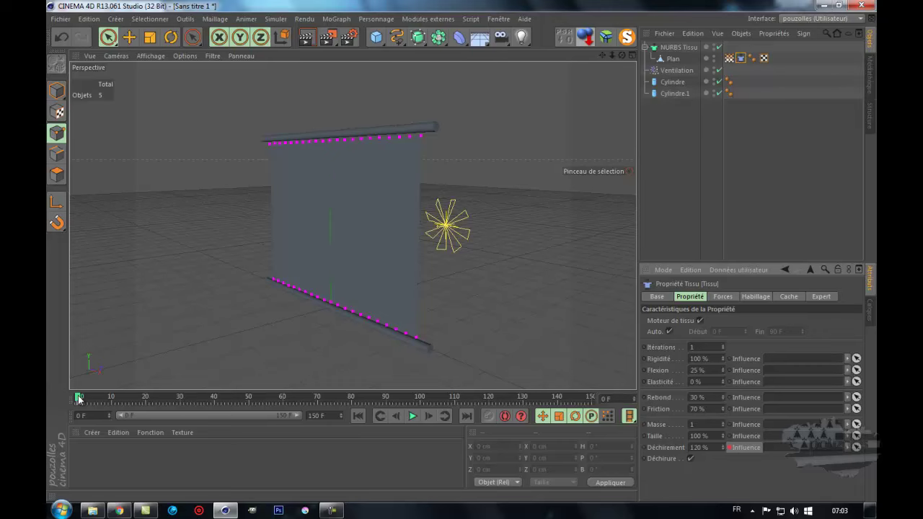
# Step: Play the simulation without an influence zone up to frame 70 and return to the first frame
pyautogui.click(411, 416)
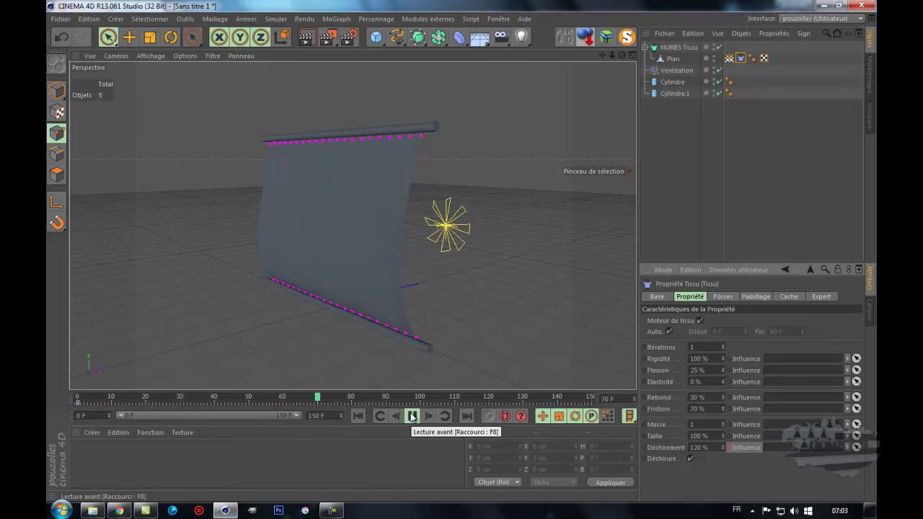
pyautogui.click(412, 416)
pyautogui.click(358, 416)
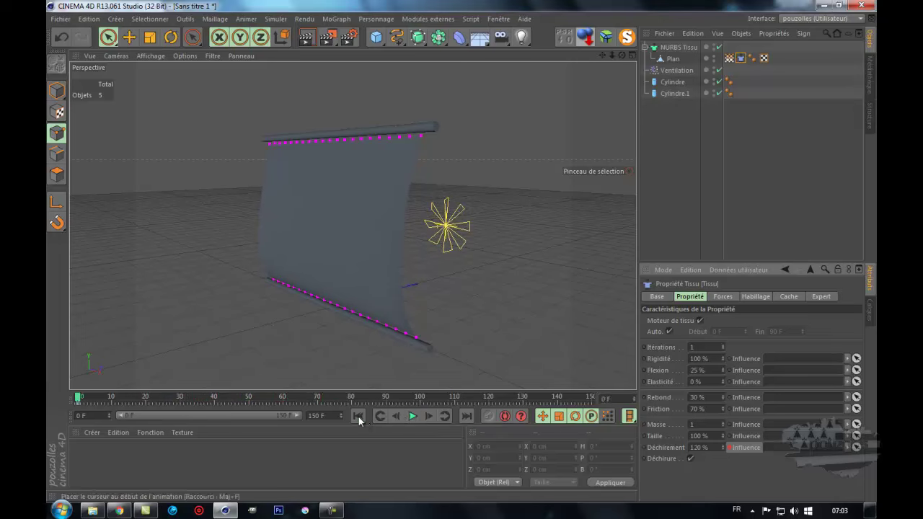
# Step: At frame 70, try keyframing Déchirement with the influence zone, undo it, and keyframe the influence empty instead
pyautogui.click(317, 399)
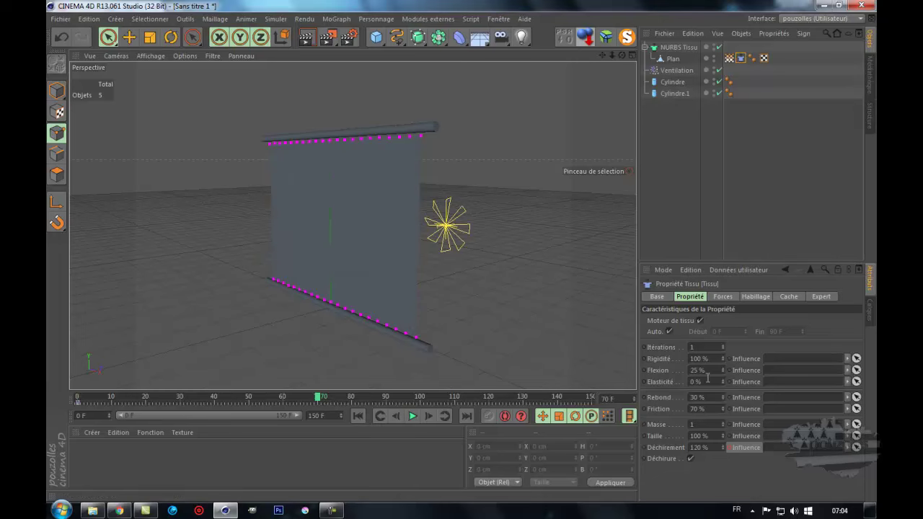
pyautogui.moveTo(729, 58); pyautogui.dragTo(790, 448)
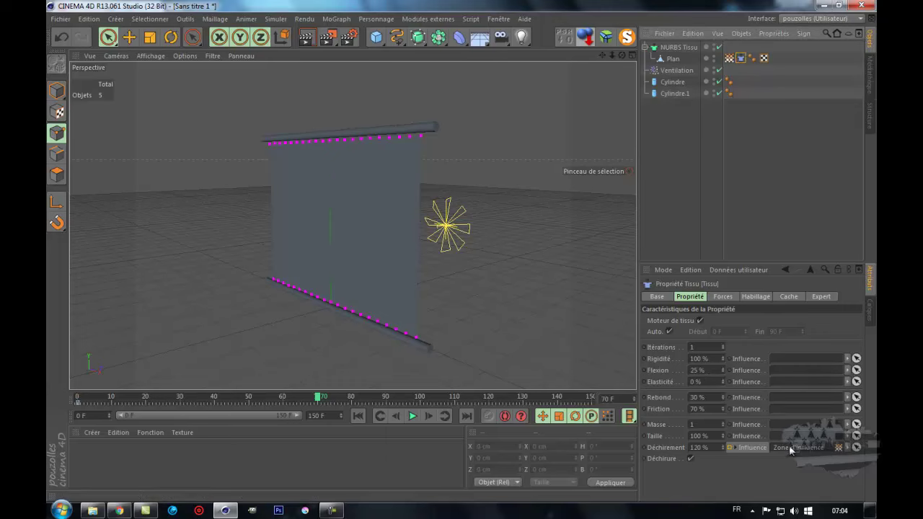
pyautogui.click(730, 447)
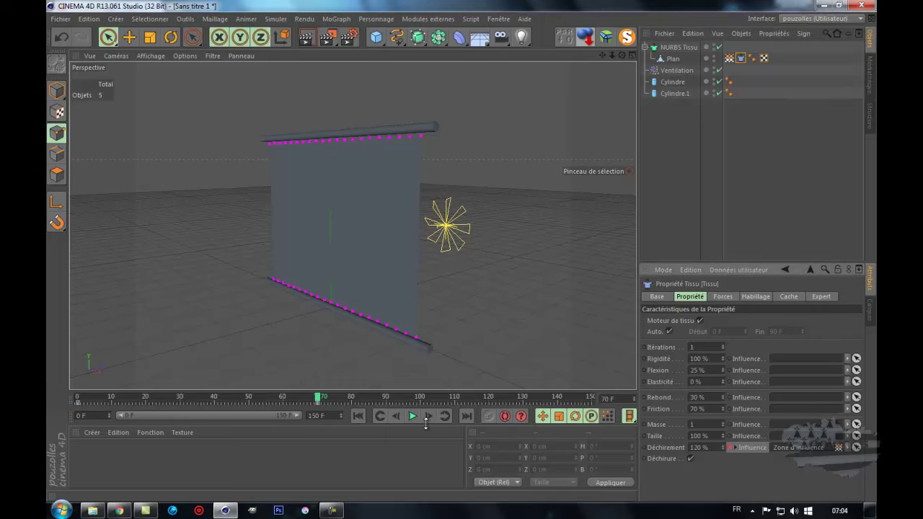
pyautogui.click(61, 36)
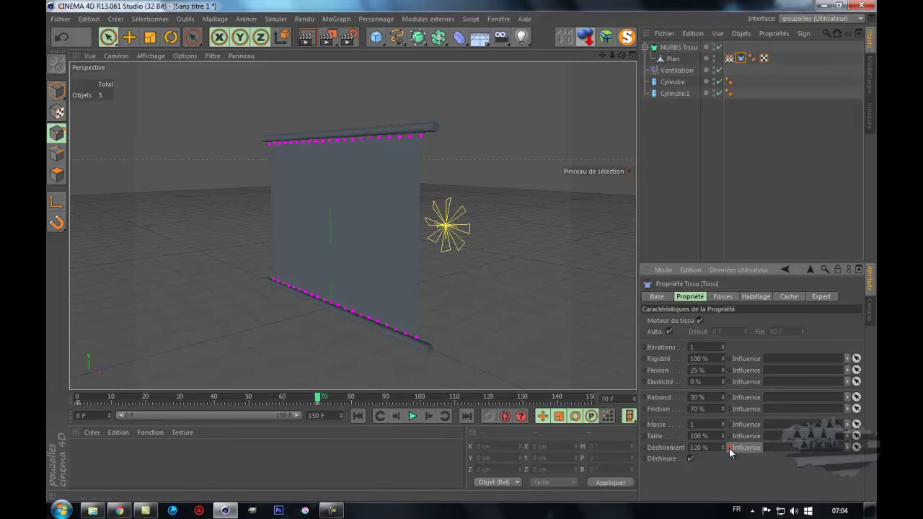
# Step: At frame 72, assign the painted zone to the Déchirement influence, keyframe it, and return to the first frame
pyautogui.click(428, 416)
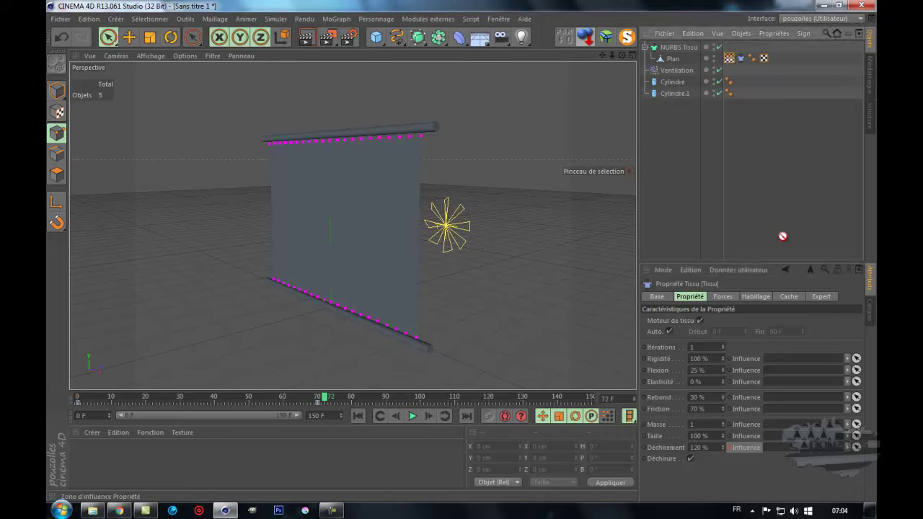
pyautogui.moveTo(791, 449); pyautogui.dragTo(789, 451)
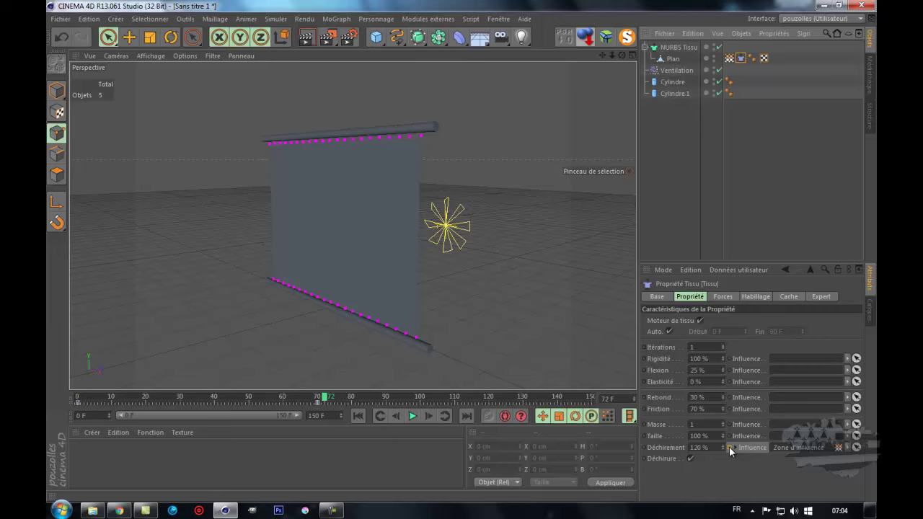
pyautogui.click(358, 415)
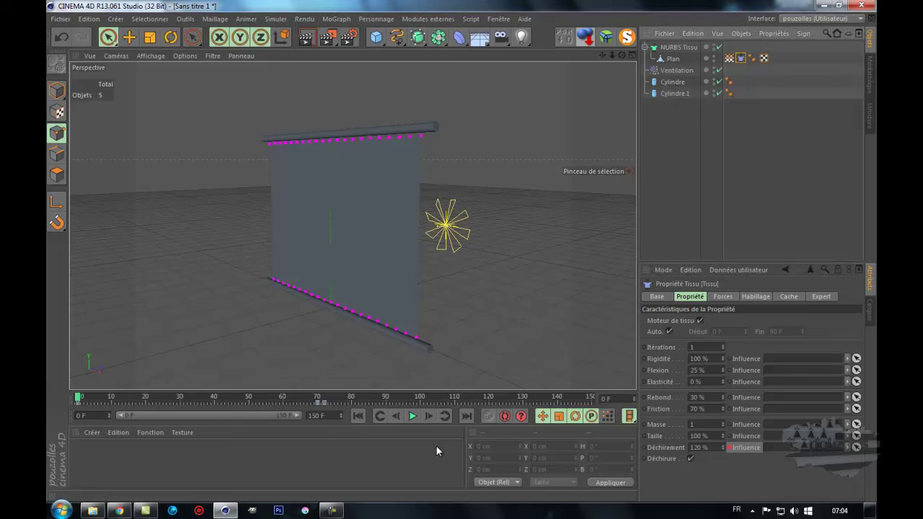
# Step: Play the simulation past frame 72 to check the delayed tearing, and return to the first frame
pyautogui.click(413, 416)
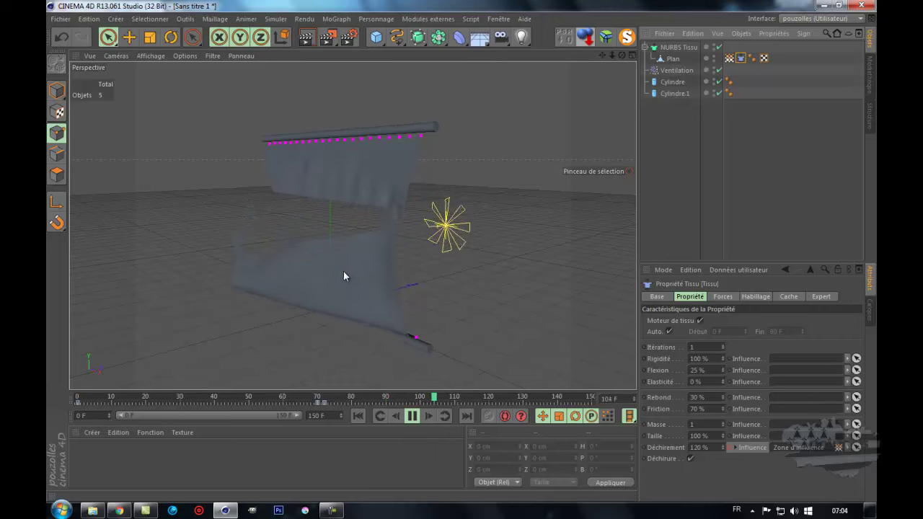
pyautogui.click(412, 417)
pyautogui.click(358, 417)
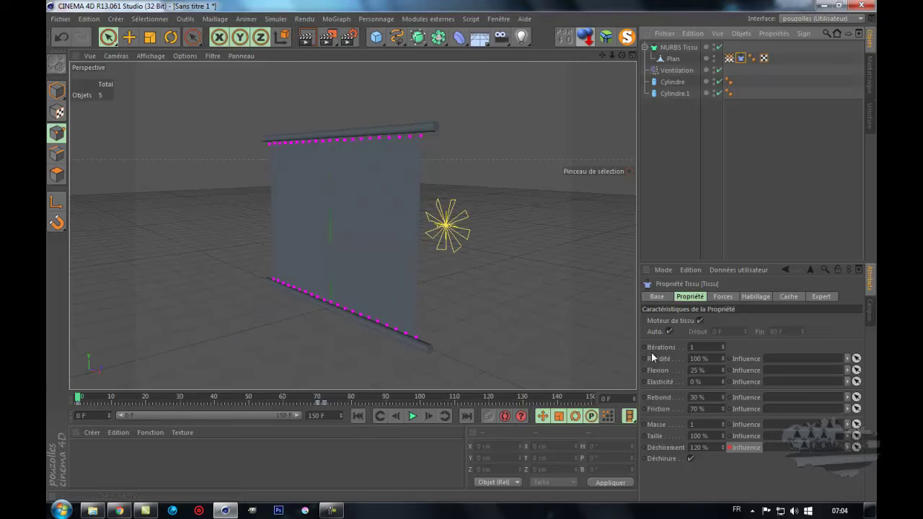
# Step: Enter 100 % for Rigidité and set Itérations to 5 in the Tissu property
pyautogui.click(696, 358)
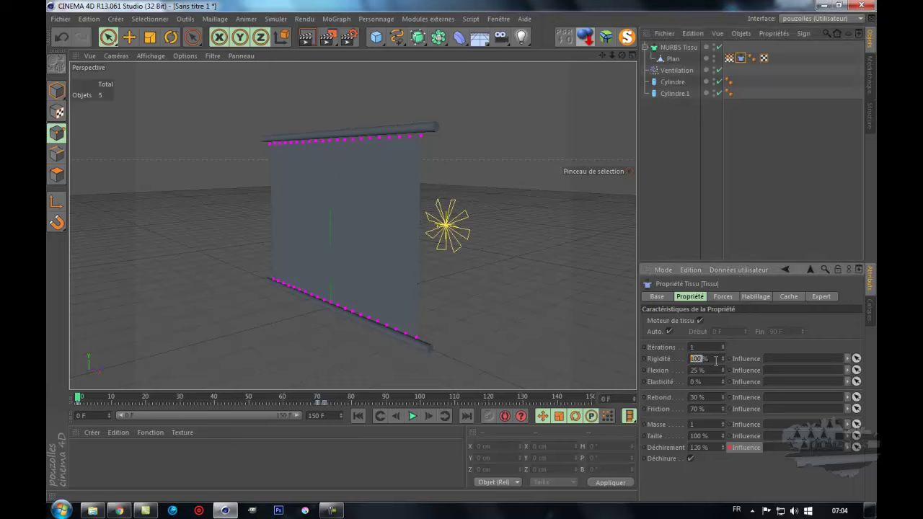
pyautogui.moveTo(712, 359); pyautogui.dragTo(676, 358)
pyautogui.write('100')
pyautogui.press('Return')
pyautogui.doubleClick(697, 347)
pyautogui.write('5')
# Step: Play the tearing simulation with 5 iterations and return to the first frame
pyautogui.click(413, 416)
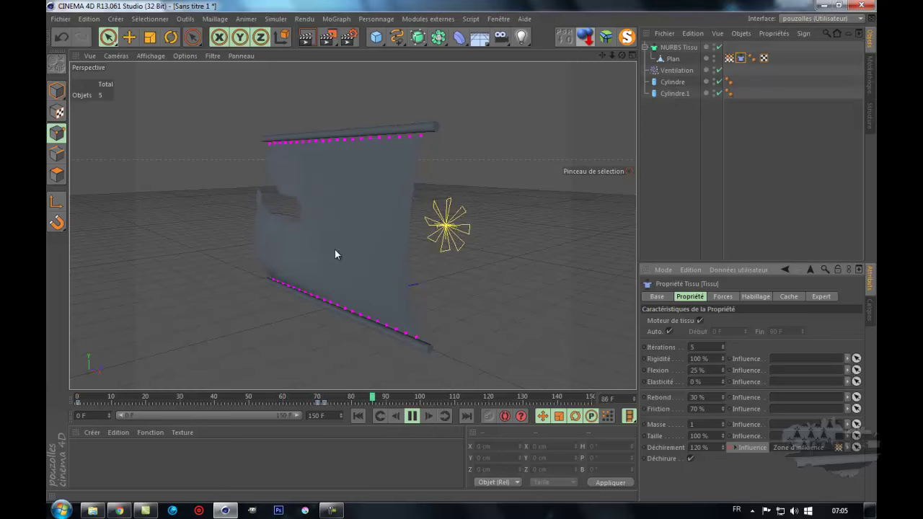
pyautogui.click(412, 417)
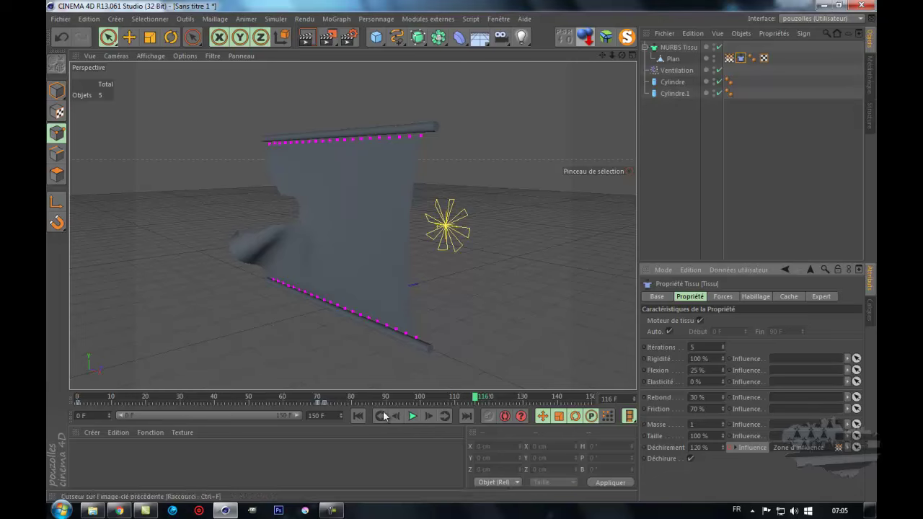
pyautogui.click(358, 415)
# Step: Set Itérations to 1 in the Tissu property, play the tearing simulation, and return to the first frame
pyautogui.doubleClick(710, 347)
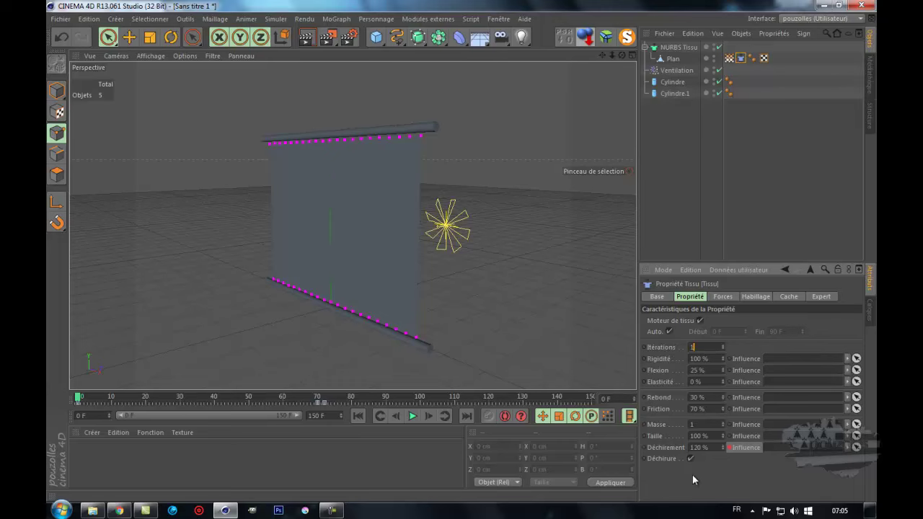
pyautogui.click(412, 416)
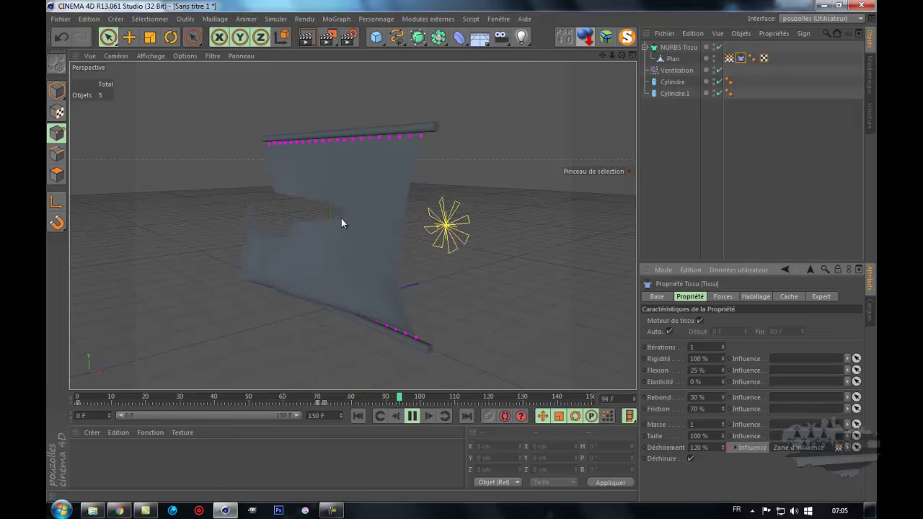
pyautogui.click(412, 416)
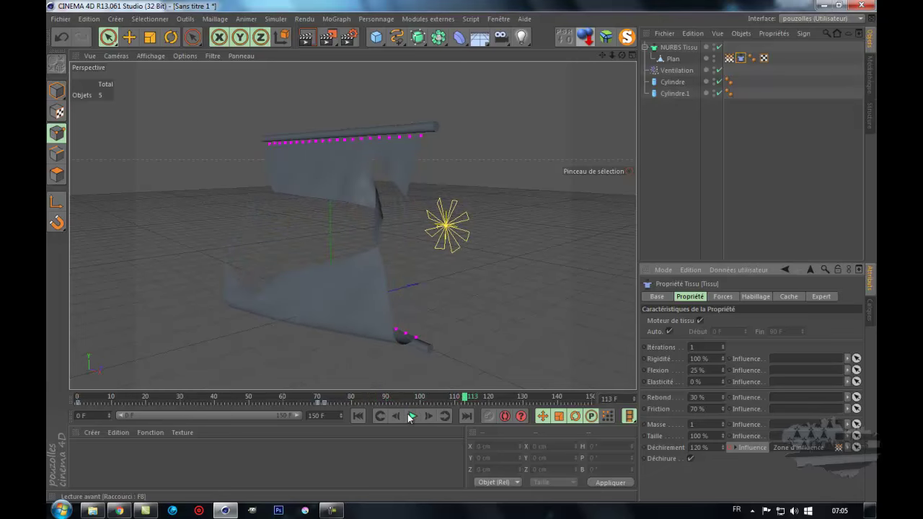
pyautogui.click(355, 417)
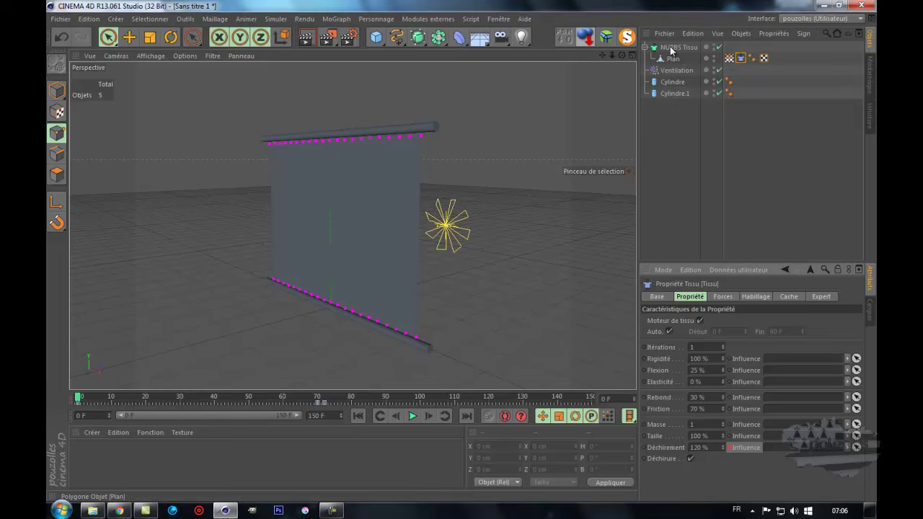
# Step: Set the Ventilation object's Vitesse du vent to 70 cm, play the tearing simulation, and return to the first frame
pyautogui.click(676, 70)
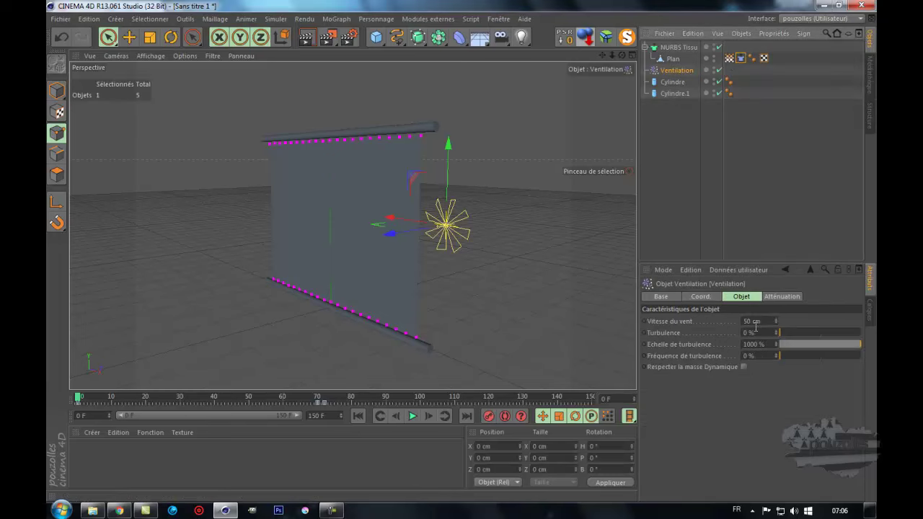
pyautogui.doubleClick(746, 320)
pyautogui.write('70')
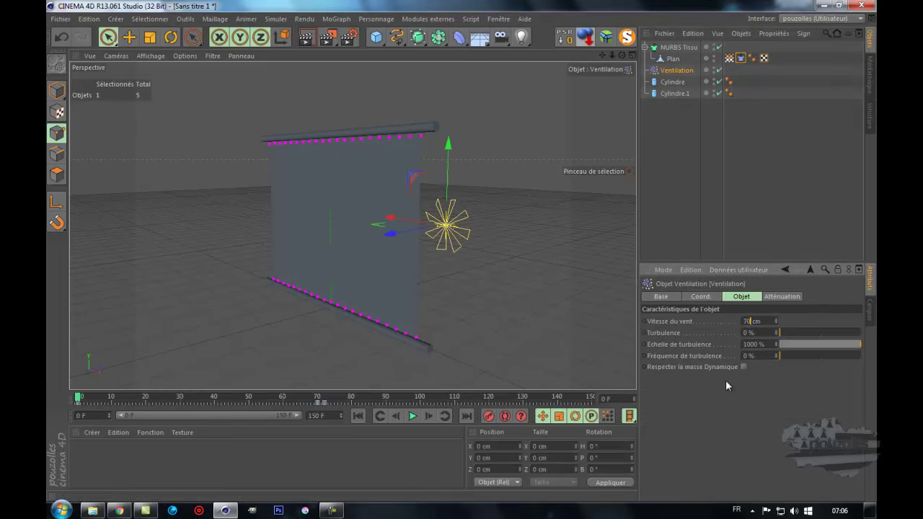
pyautogui.click(412, 417)
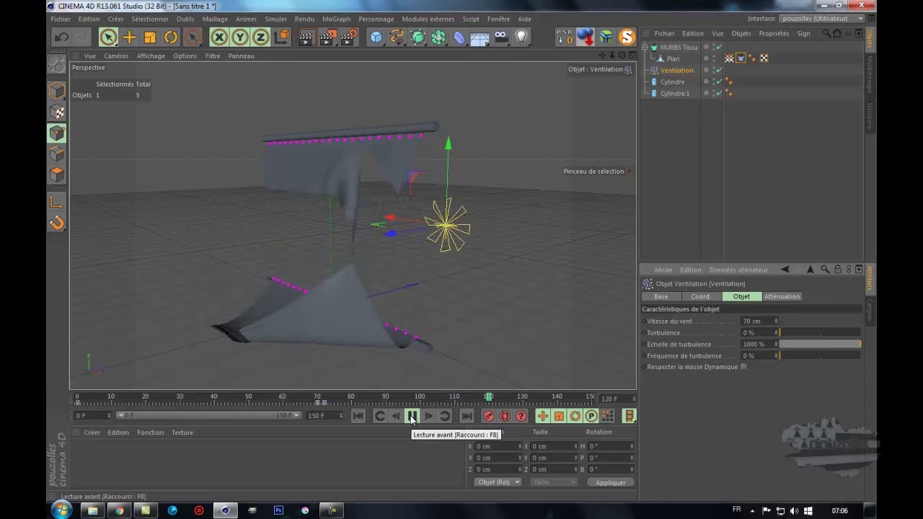
pyautogui.click(411, 417)
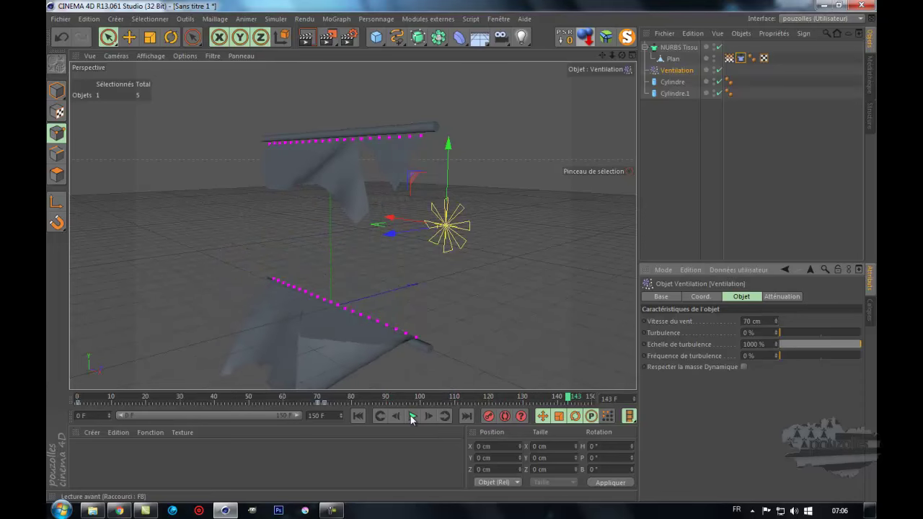
pyautogui.click(358, 416)
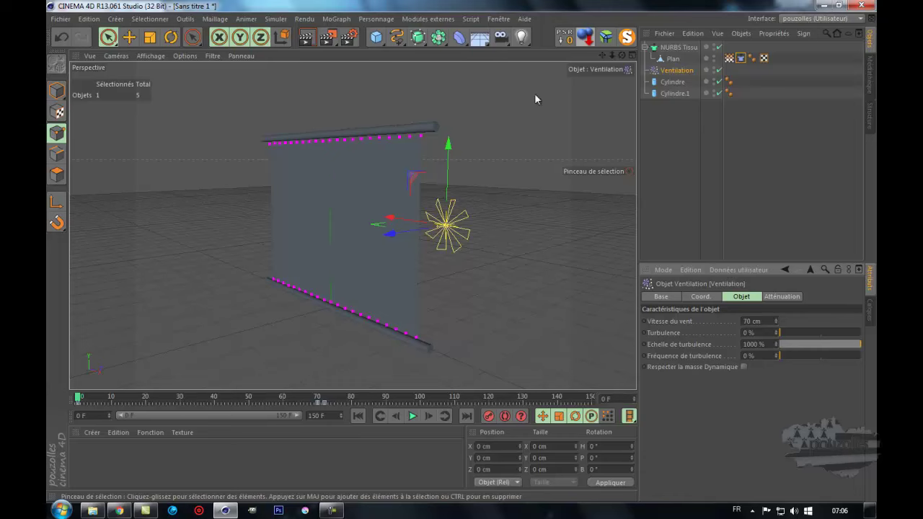
# Step: Add a sphere, move it about 246 cm out from the cloth and raise it to the panel's upper half, dismissing the Windows color scheme prompt
pyautogui.click(375, 36)
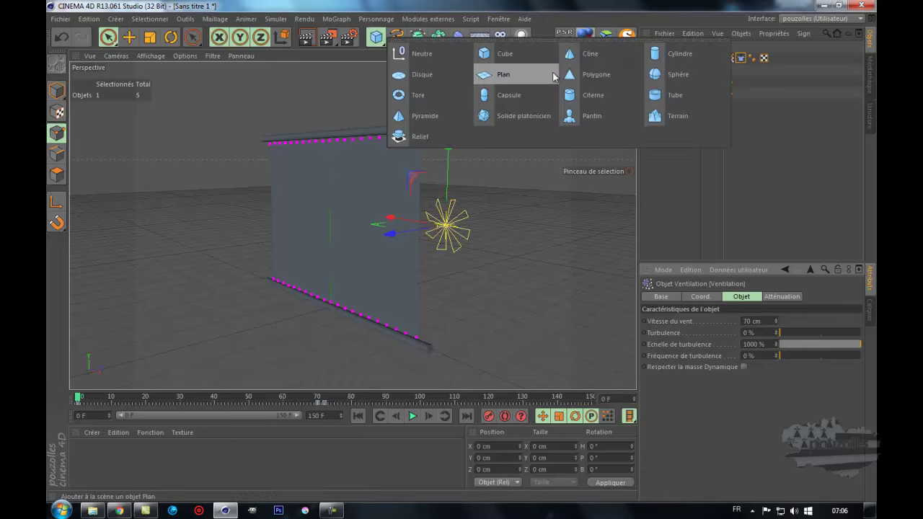
pyautogui.click(674, 75)
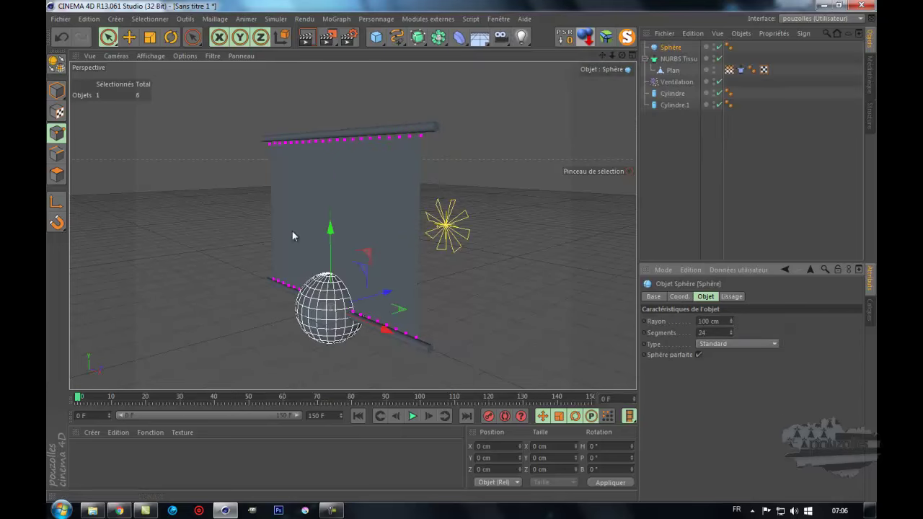
pyautogui.moveTo(389, 295); pyautogui.dragTo(311, 303)
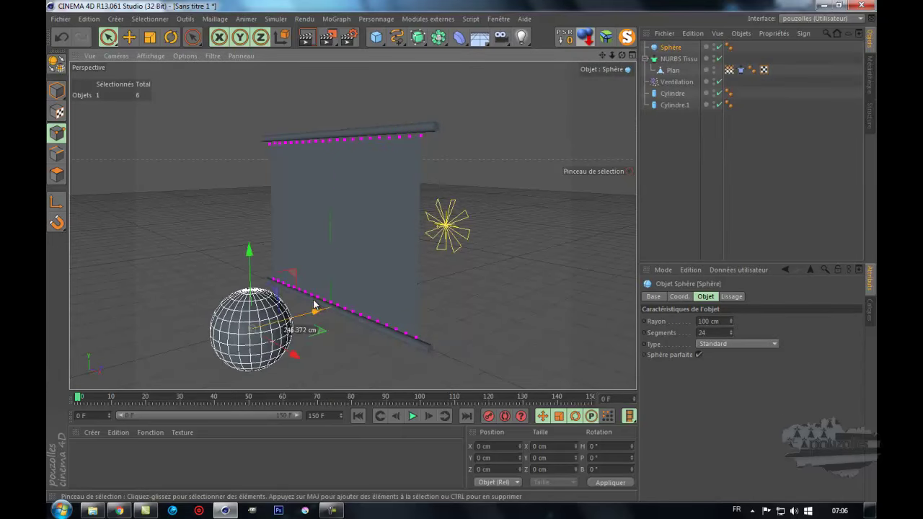
pyautogui.moveTo(237, 171); pyautogui.dragTo(237, 99)
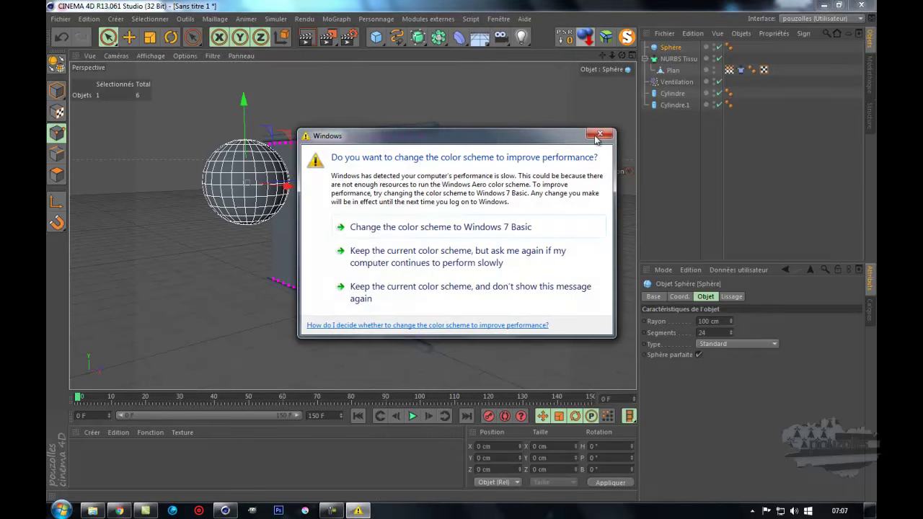
pyautogui.click(599, 135)
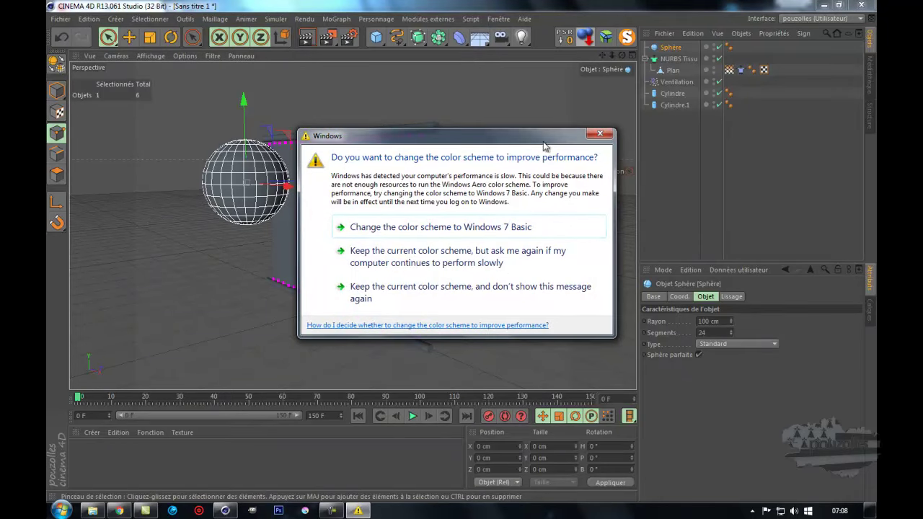
pyautogui.click(602, 135)
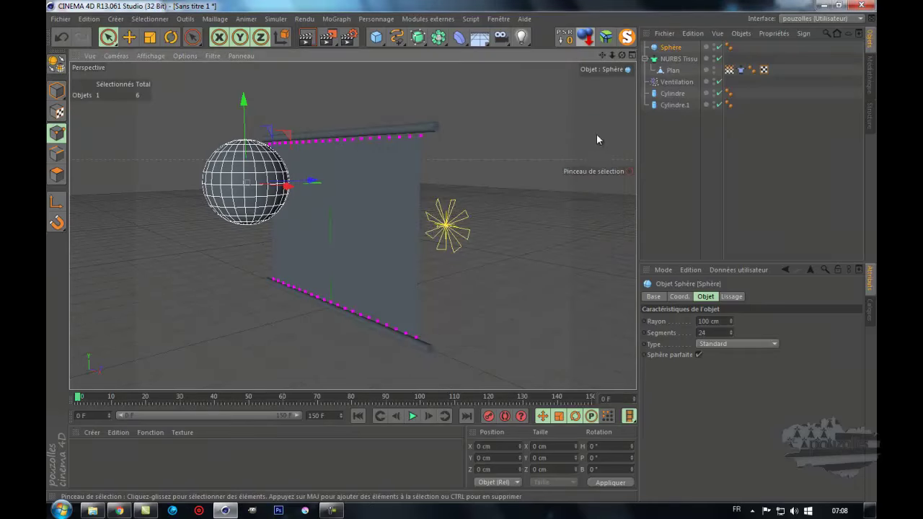